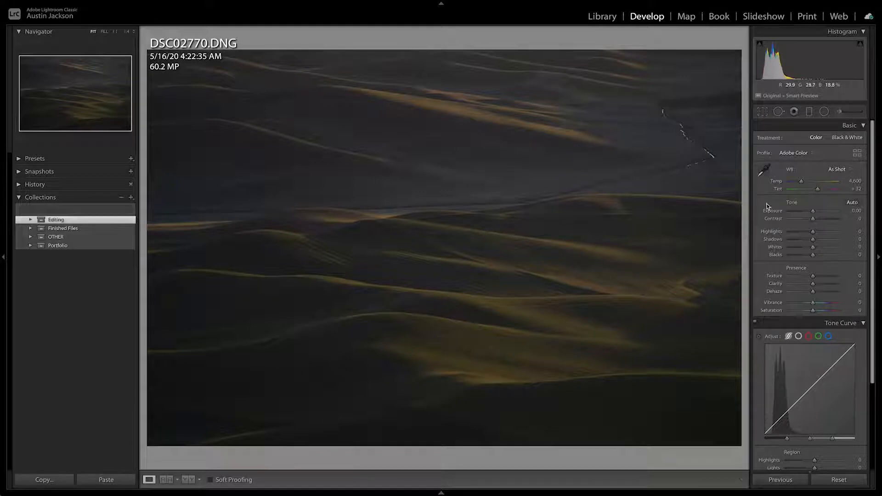
Crop the photo to an unlocked, wide panoramic ratio, keeping the full width and trimming the upper part above the distant hills
click(763, 112)
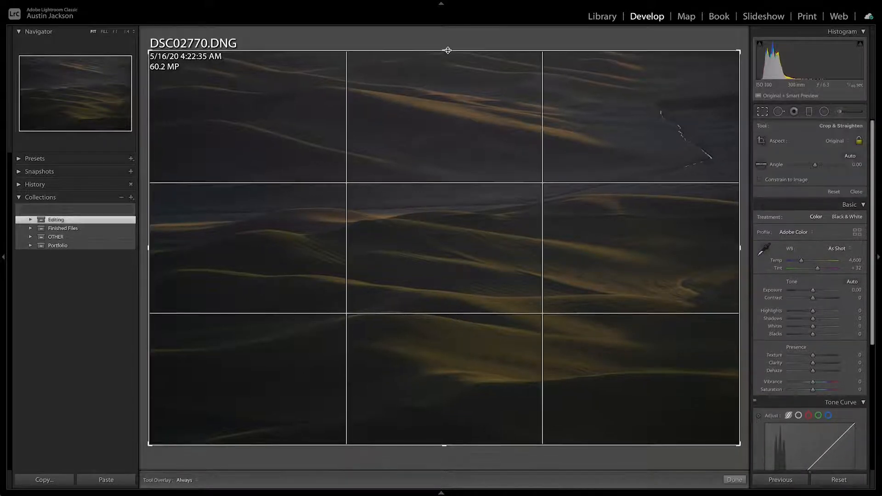
drag(441, 47, 442, 79)
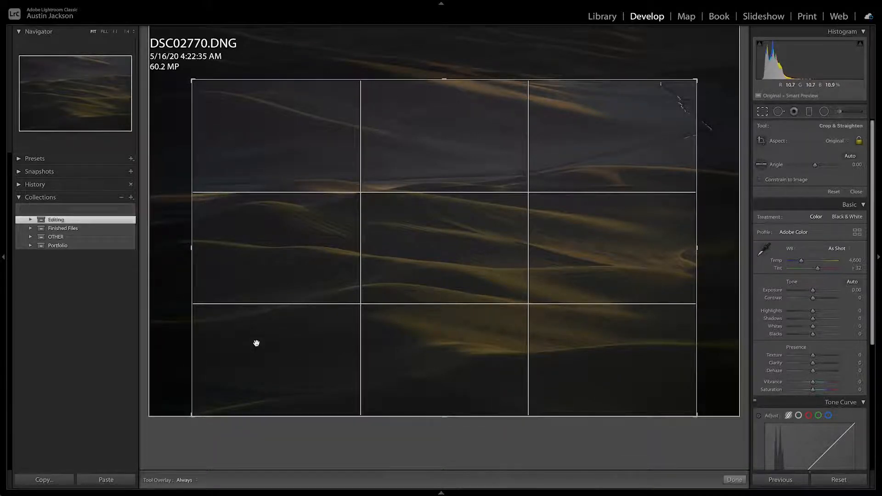
click(859, 140)
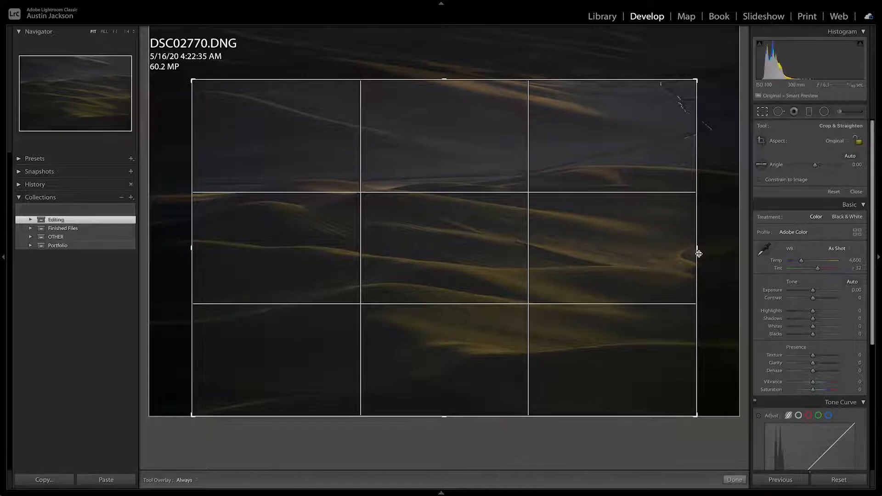
drag(696, 249, 808, 248)
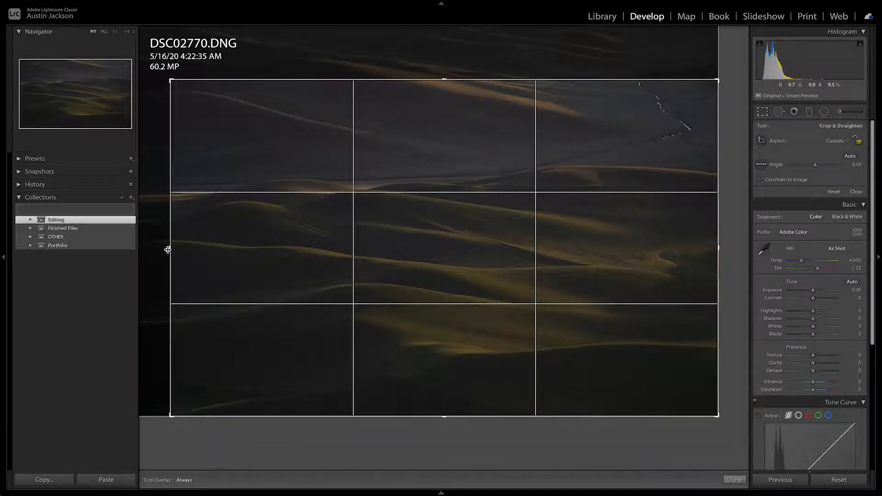
drag(170, 248, 140, 248)
drag(445, 80, 444, 115)
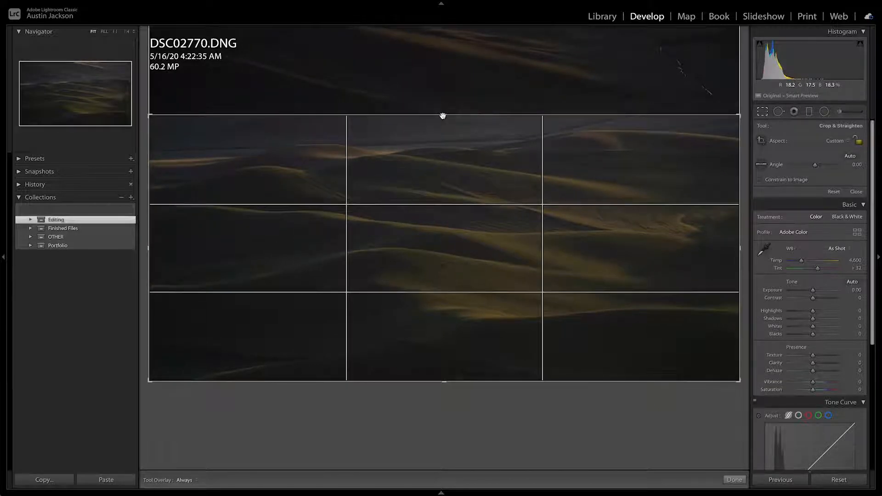
key(Return)
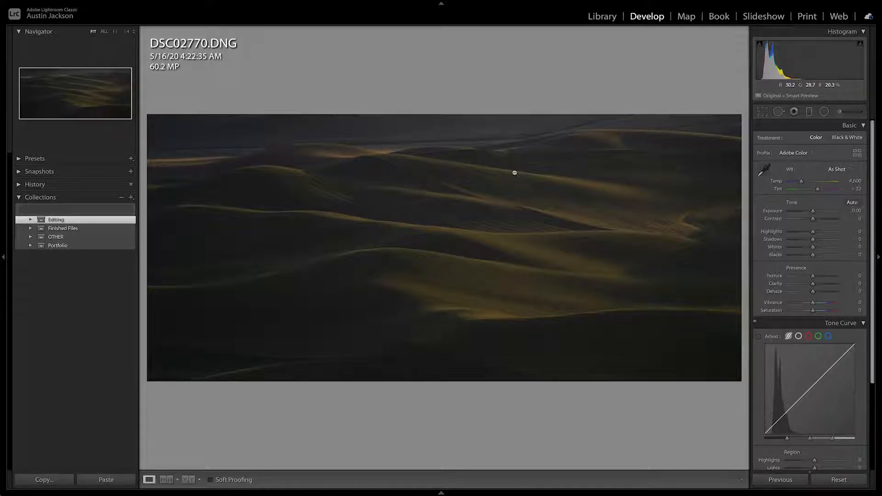
Turn on Remove Chromatic Aberration and Enable Profile Corrections for the photo's lens
scroll(848, 263, down, 5)
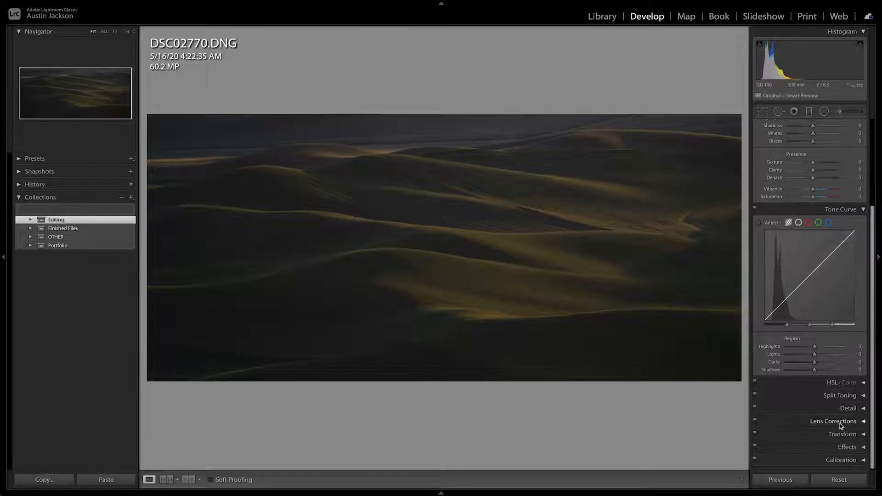
click(841, 418)
click(796, 321)
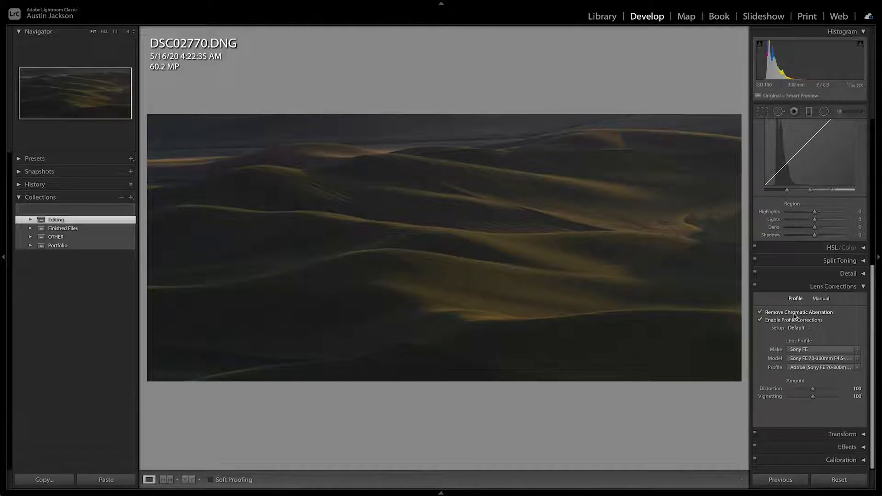
scroll(794, 314, up, 10)
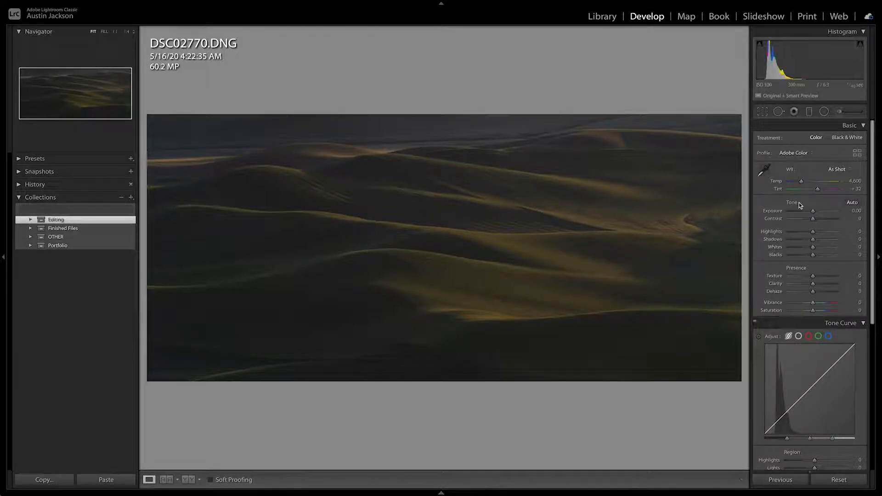
Adjust the basic tone to exposure +0.85, contrast +51, highlights -35, shadows -36, whites +27 and blacks -22
drag(813, 212, 814, 212)
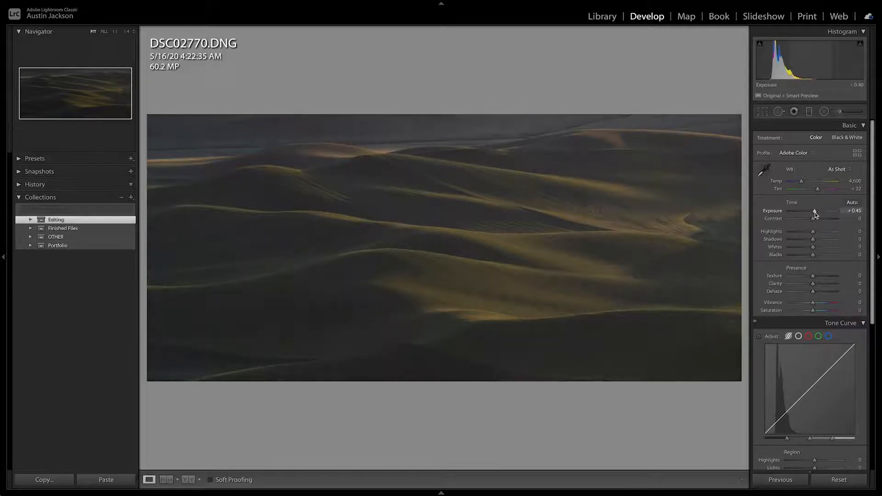
drag(816, 214, 817, 214)
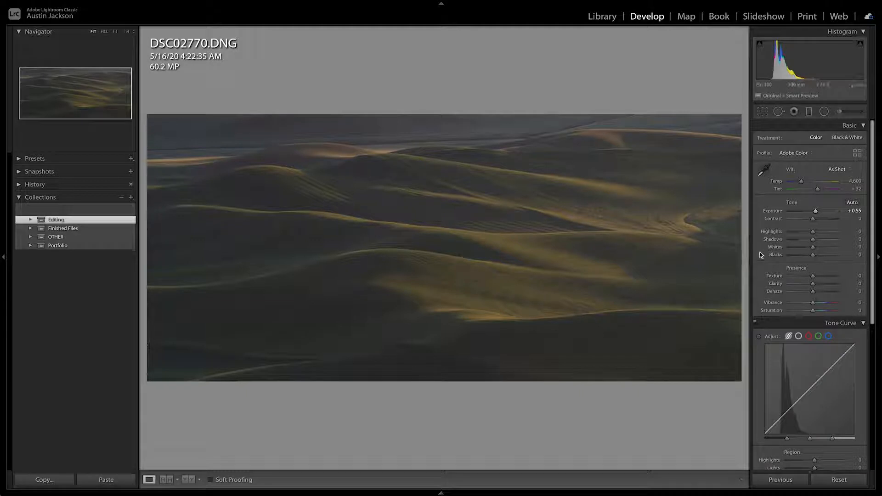
mouse_move(815, 220)
mouse_down()
mouse_move(832, 222)
mouse_move(817, 211)
mouse_move(825, 222)
mouse_up()
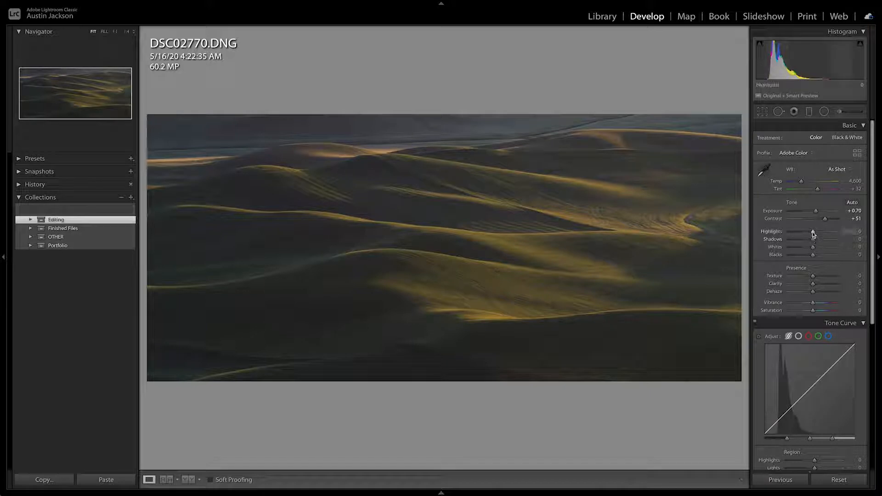
drag(813, 234, 805, 234)
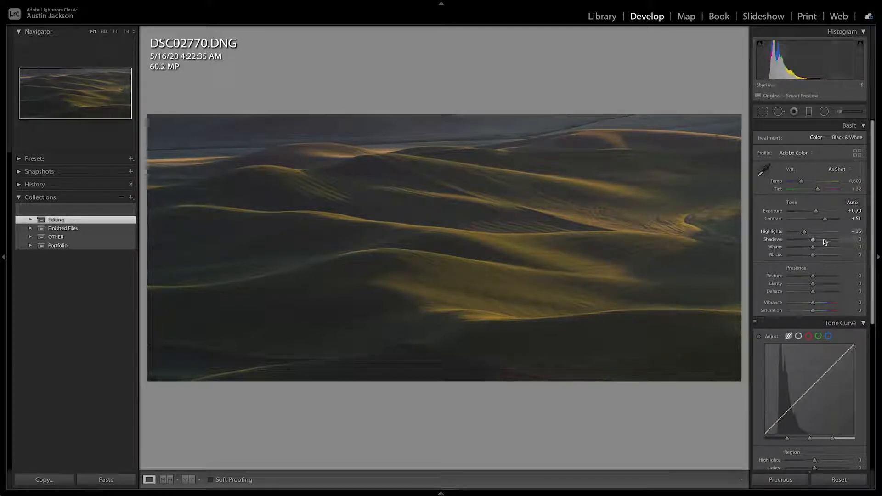
mouse_move(813, 242)
mouse_down()
mouse_move(781, 242)
mouse_move(821, 248)
mouse_move(808, 256)
mouse_up()
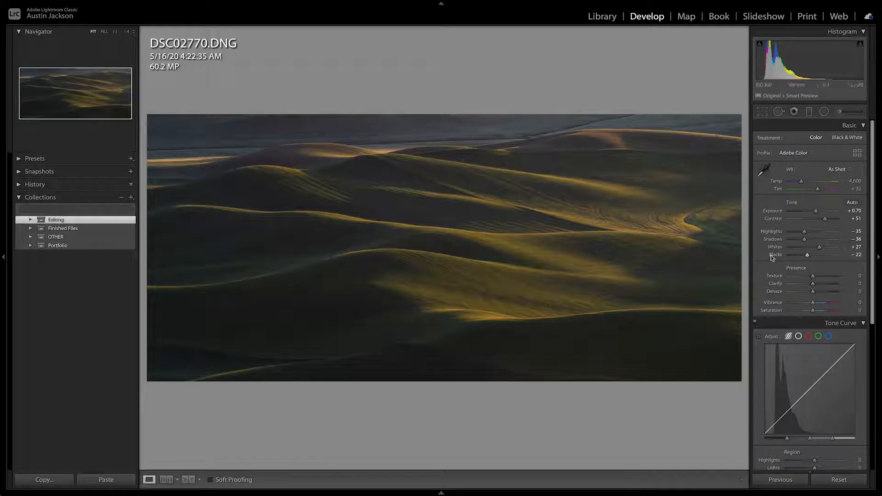
drag(817, 211, 817, 211)
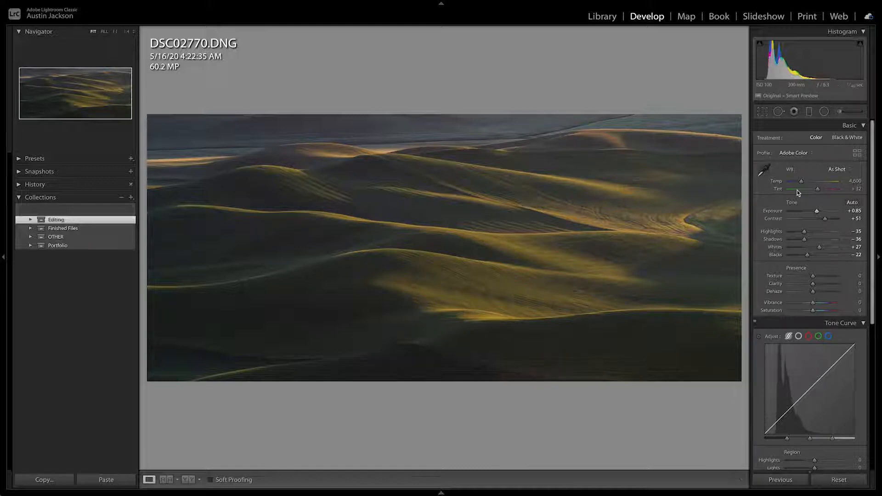
Cool the white balance to a temperature of 4,429 and shift the tint toward green to +24
drag(802, 183, 801, 183)
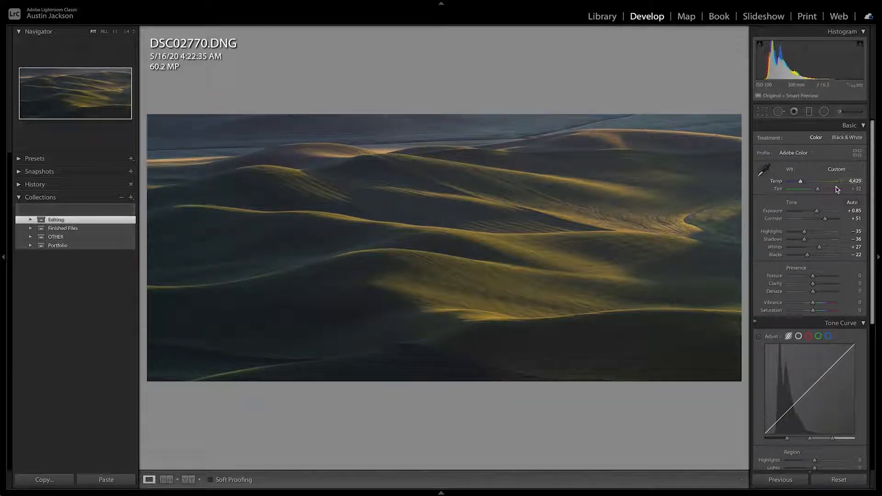
click(856, 189)
key(Down)
key(Down)
key(Down)
key(Down)
key(Down)
key(Down)
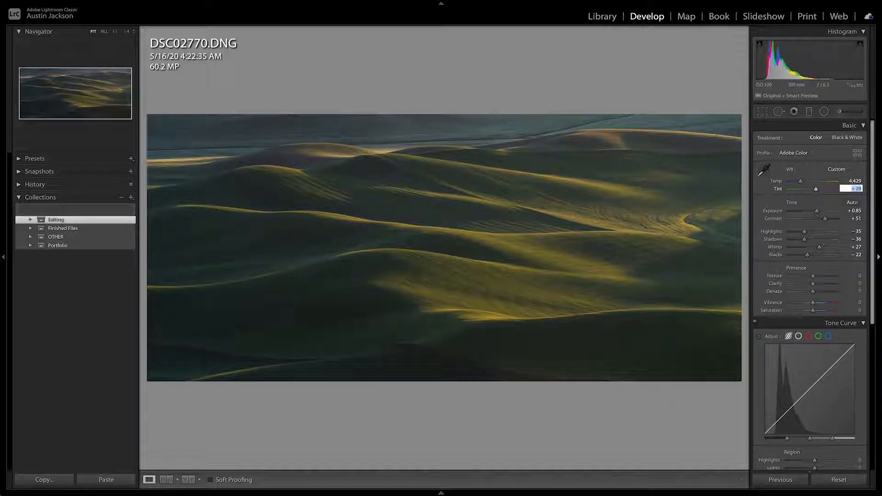
key(Up)
key(Up)
key(shift+Tab)
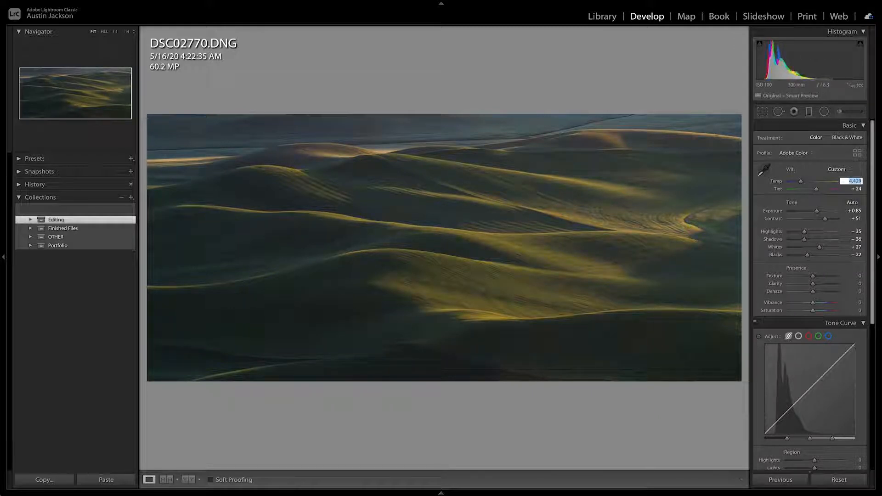
Lower the white balance tint further to +15, keeping the temperature at 4,429
key(Down)
click(847, 190)
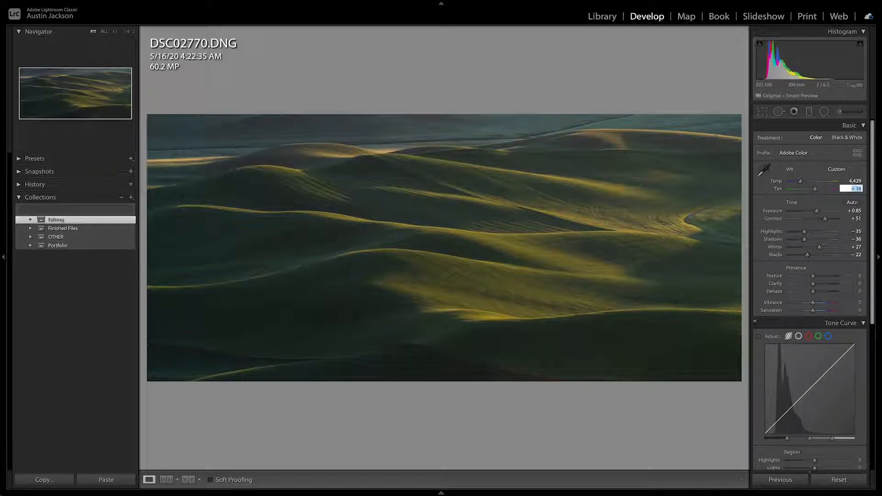
key(Down)
key(Down)
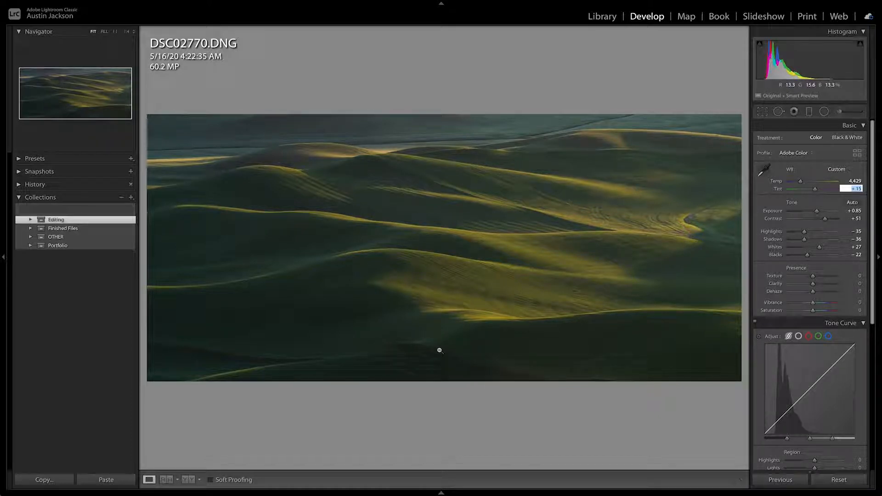
key(Return)
Inspect the hill detail up close and raise the photo's texture to +13
click(413, 349)
click(427, 341)
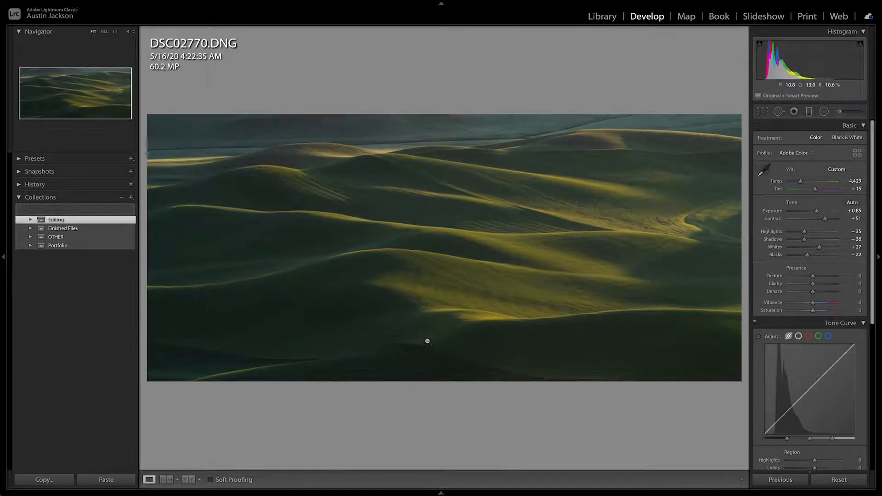
click(427, 341)
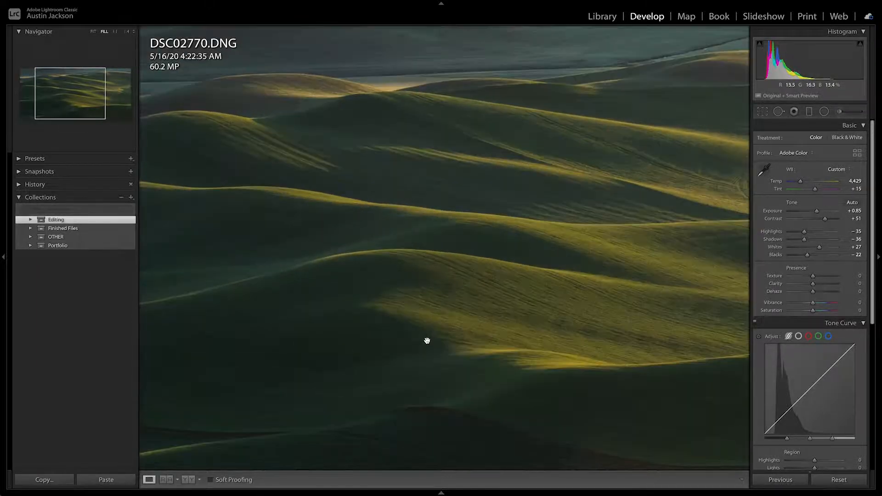
drag(439, 338, 416, 202)
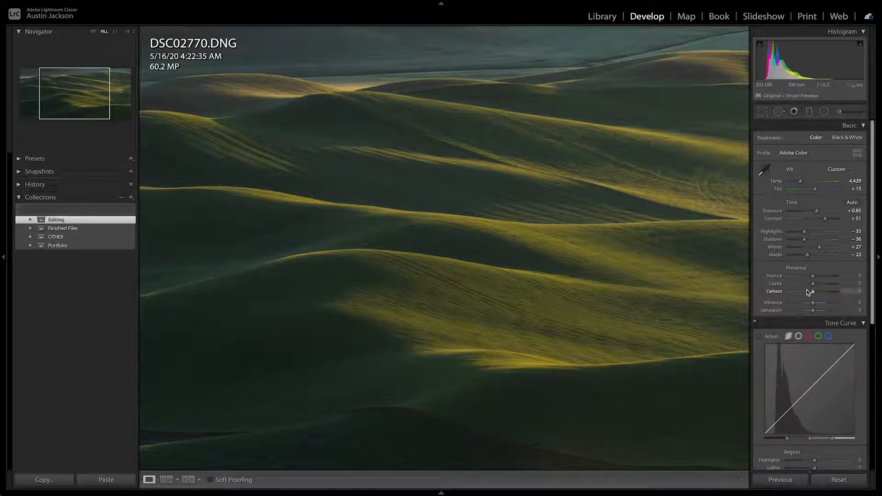
click(621, 251)
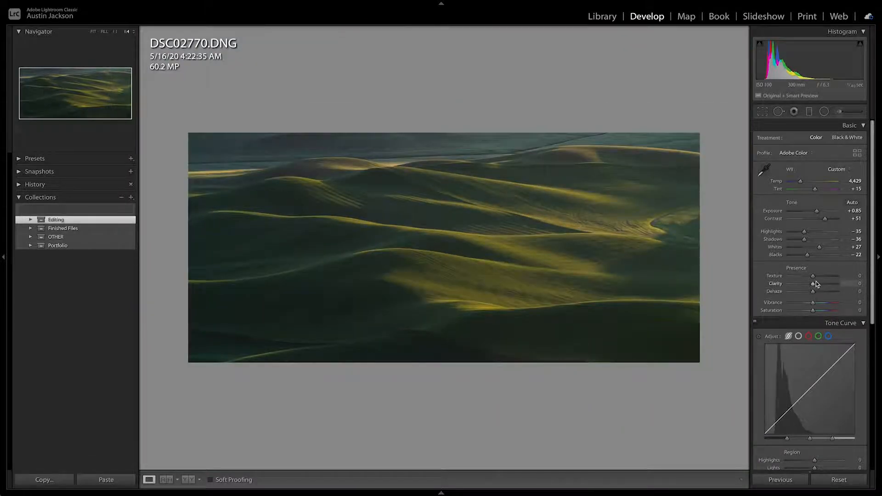
drag(813, 276, 840, 276)
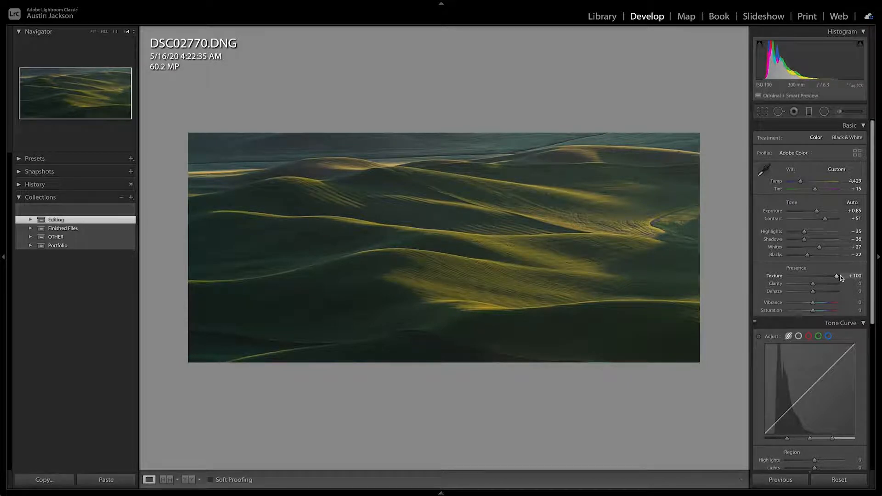
drag(840, 276, 816, 276)
Fine-tune the texture to +17 and set the clarity to +14 while checking the grass detail at 1:1
click(386, 229)
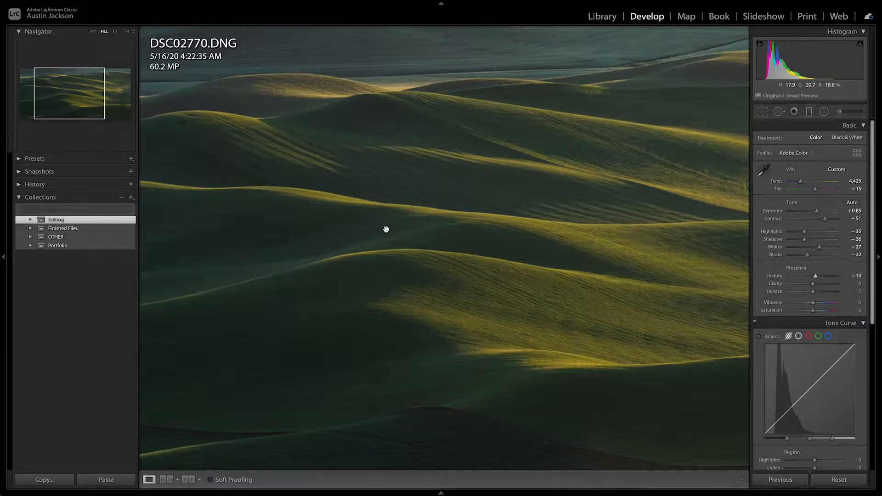
key(super+minus)
key(super+minus)
key(super+equal)
key(super+equal)
key(super+equal)
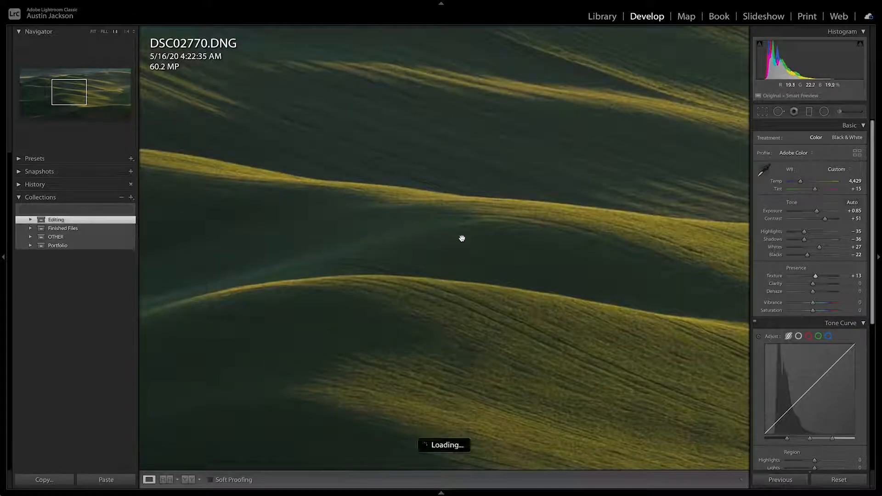
drag(482, 238, 368, 230)
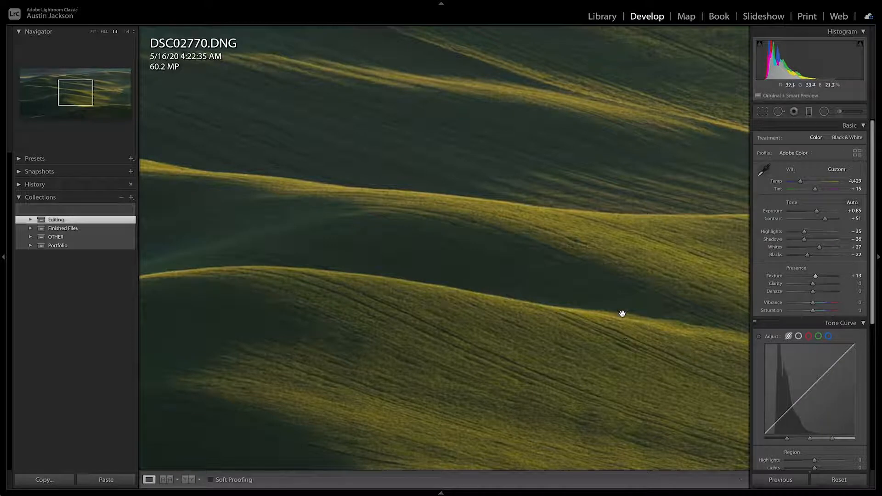
drag(816, 276, 817, 279)
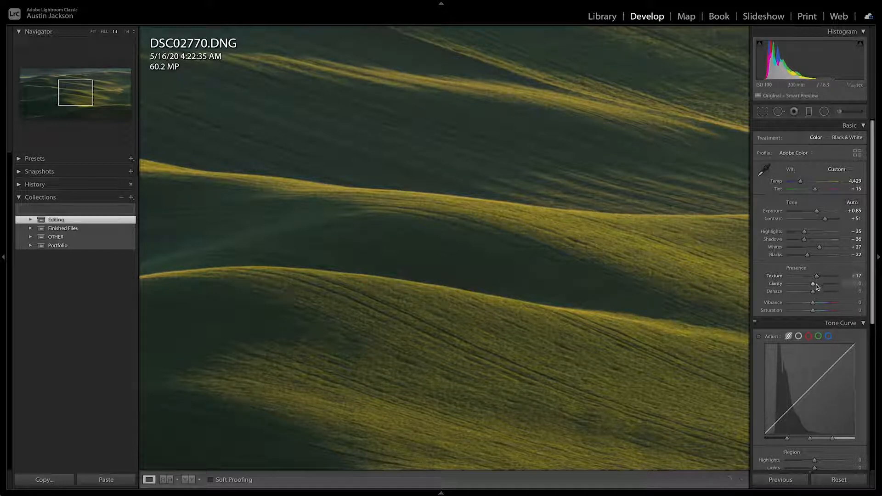
click(818, 285)
drag(818, 286, 816, 287)
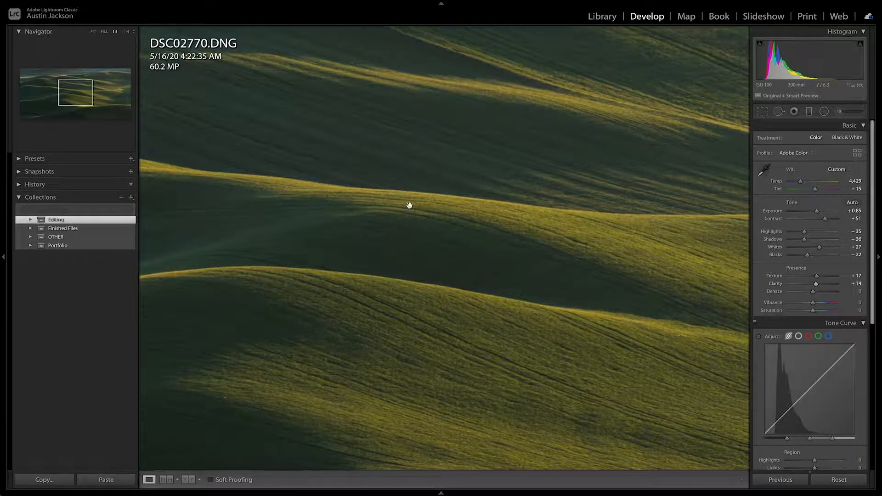
Refine the whole image with dehaze -10, whites +33, blacks -30 and vibrance +23
click(381, 184)
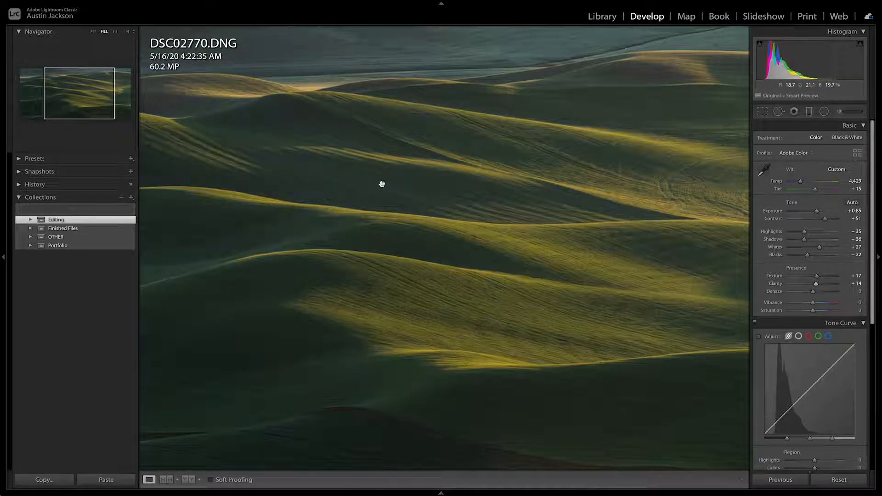
key(ctrl+minus)
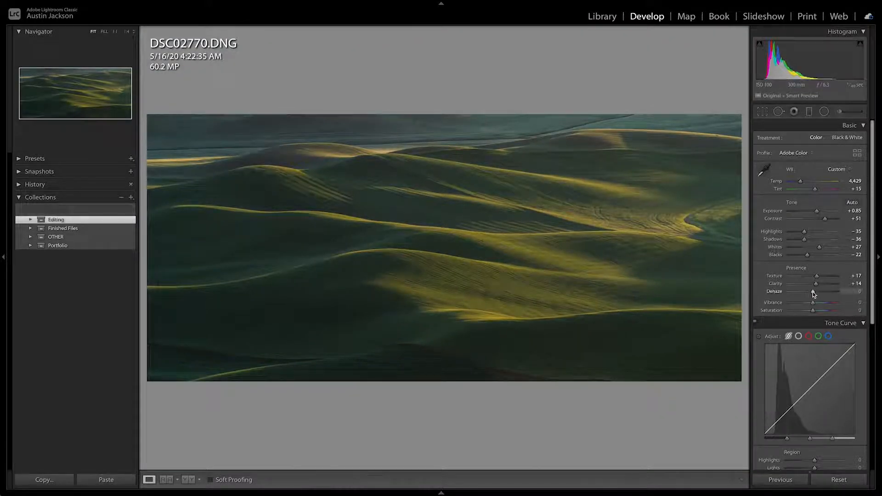
drag(813, 294, 809, 294)
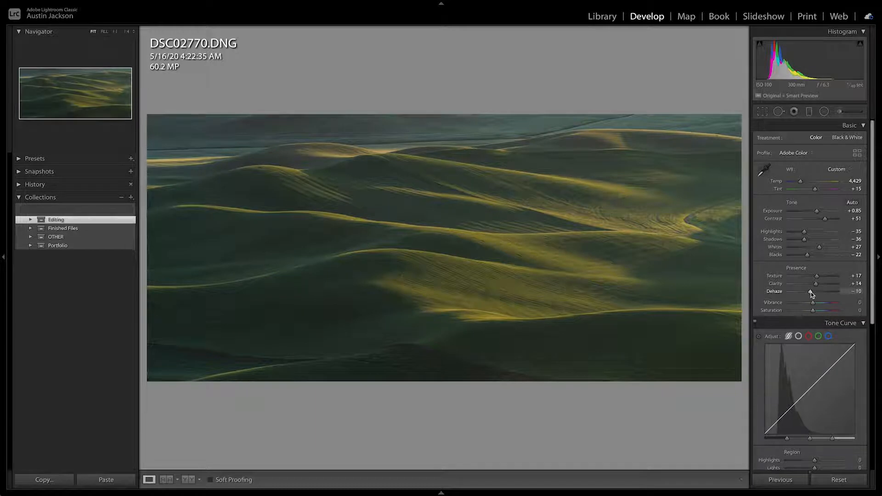
drag(807, 255, 822, 249)
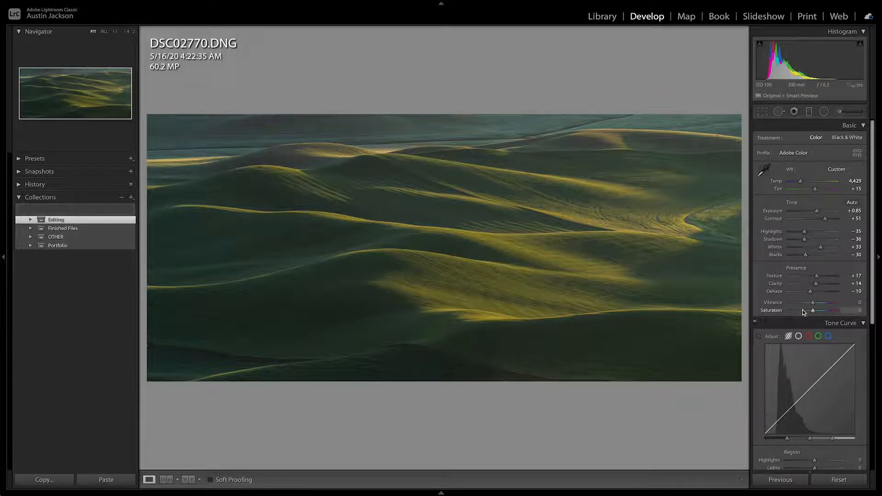
drag(813, 303, 818, 307)
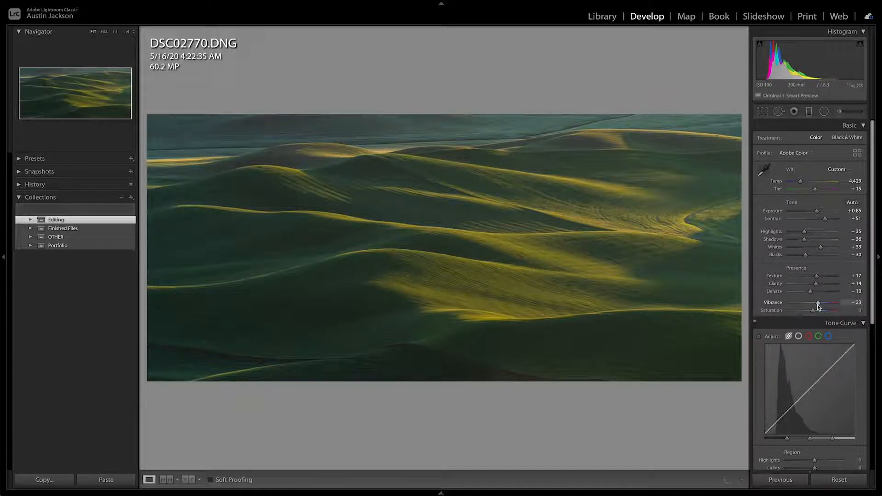
Raise the saturation to +6 and fine-tune the white balance temperature and the vibrance
drag(814, 311, 815, 312)
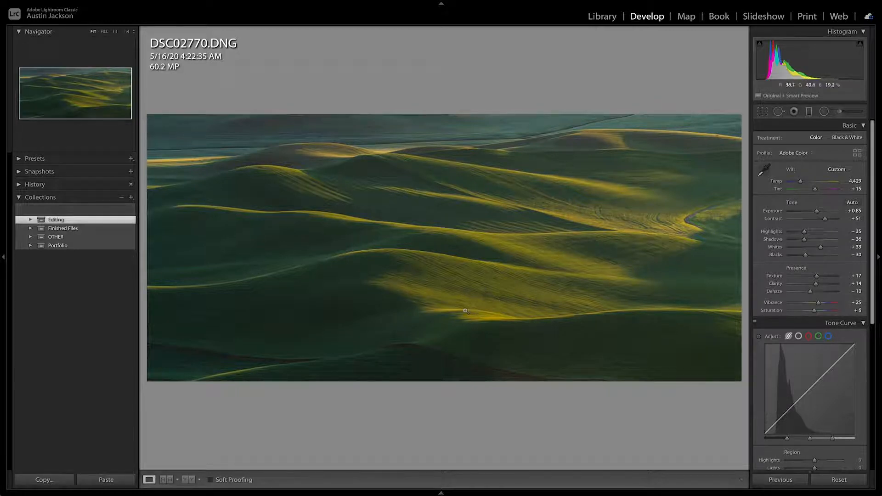
click(854, 181)
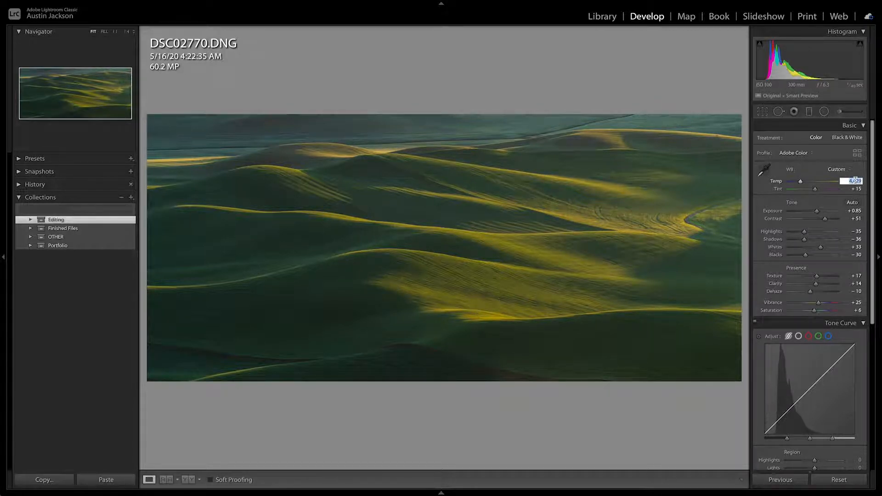
key(shift+Down)
key(Up)
key(Up)
key(Return)
drag(818, 303, 816, 307)
Set the sharpening detail to 100 and the sharpening radius to 0.5
scroll(816, 307, down, 3)
scroll(817, 307, up, 3)
click(837, 127)
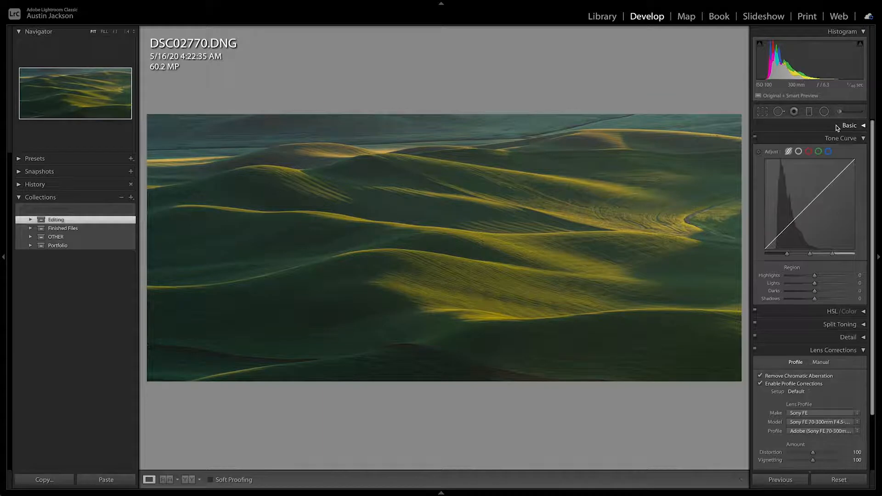
scroll(827, 189, down, 1)
click(845, 325)
scroll(845, 323, down, 1)
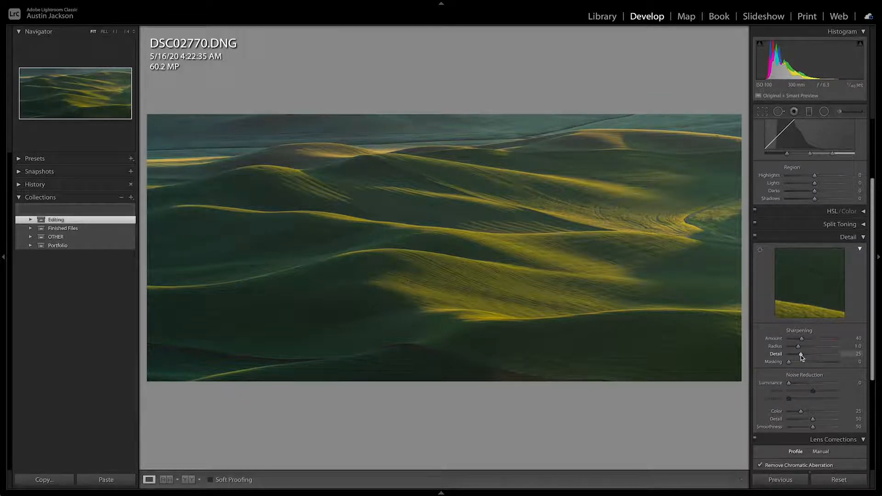
drag(801, 354, 856, 354)
drag(798, 347, 761, 348)
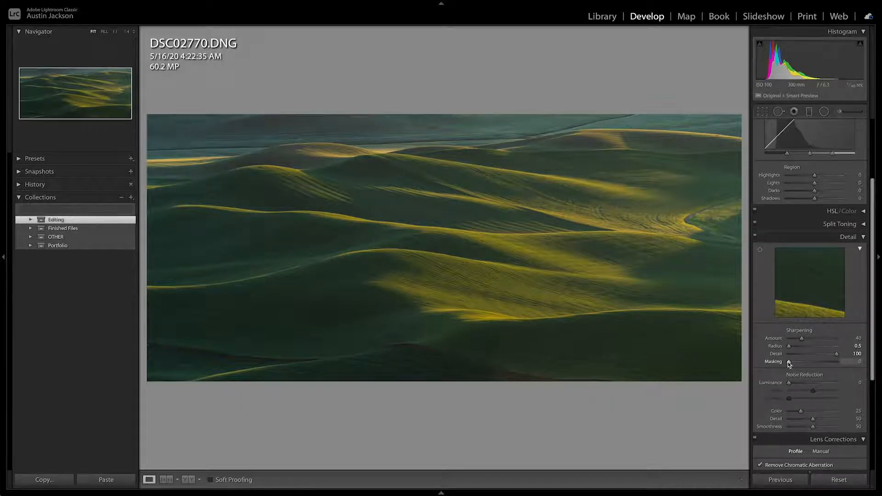
Set the sharpening masking to 58 using the black-and-white mask preview to limit sharpening to the hill edges and lit grass
key(alt)
drag(789, 362, 823, 362)
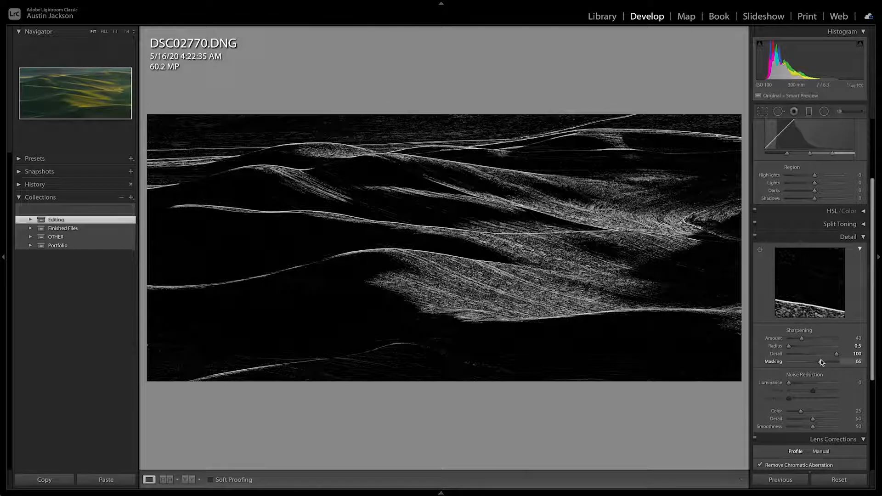
drag(820, 362, 818, 362)
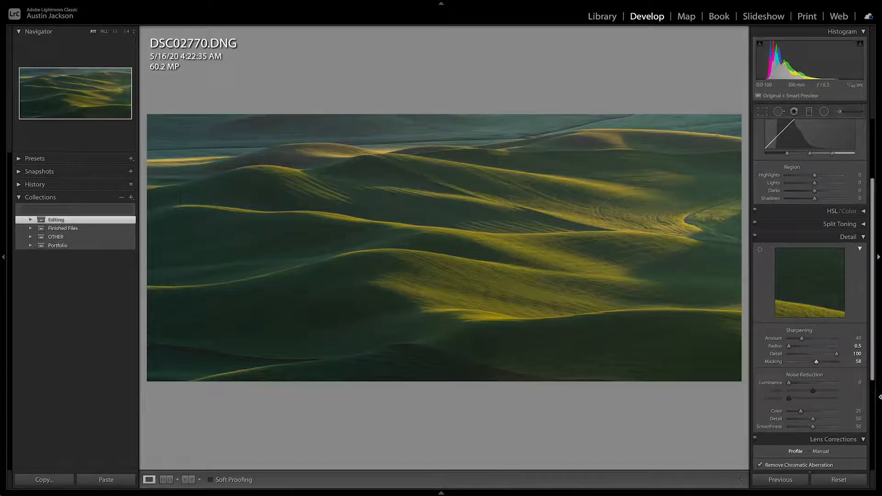
Set the sharpening amount to 87 while viewing the grass at 1:1, and compare the photo with and without the detail adjustments
click(469, 233)
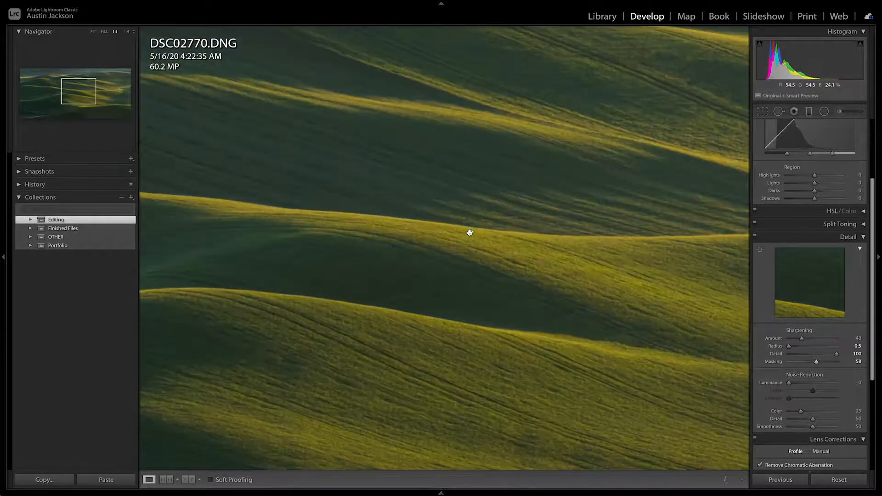
drag(516, 256, 481, 252)
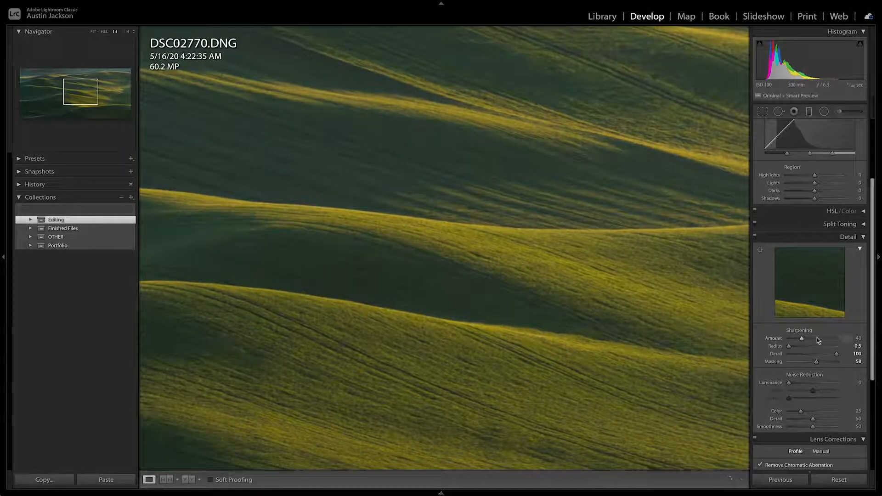
drag(802, 340, 829, 341)
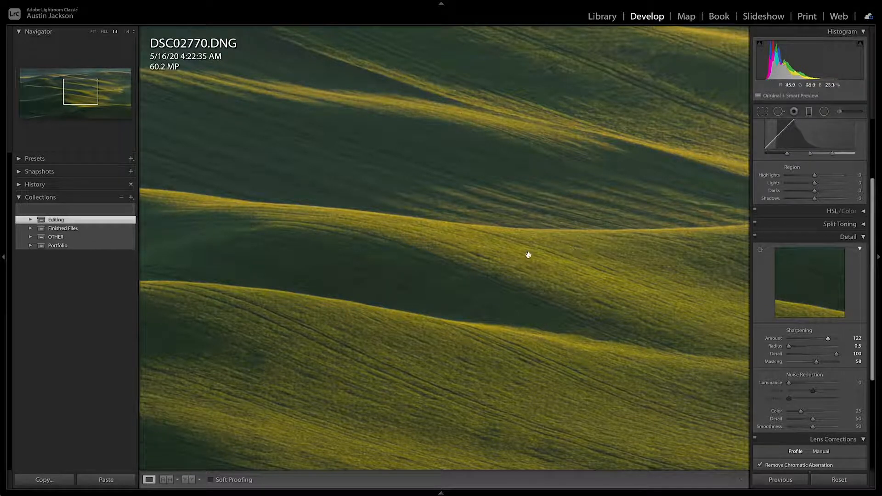
drag(828, 338, 815, 339)
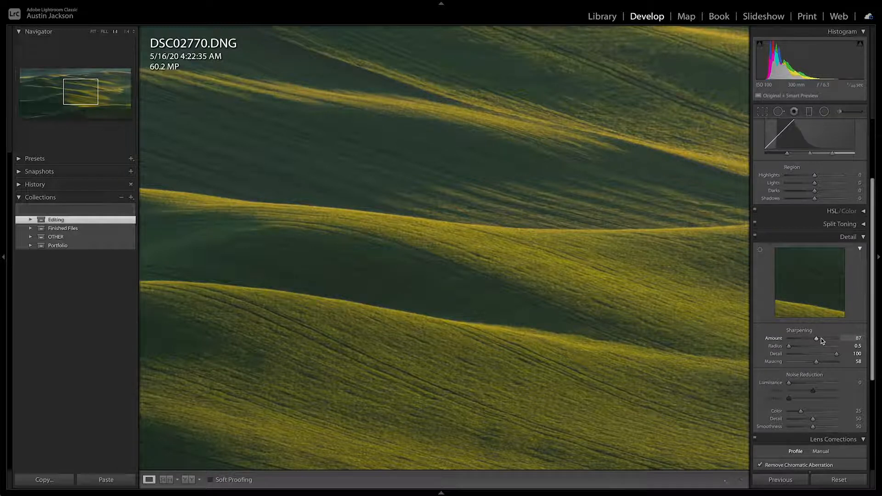
click(756, 237)
click(756, 237)
click(514, 260)
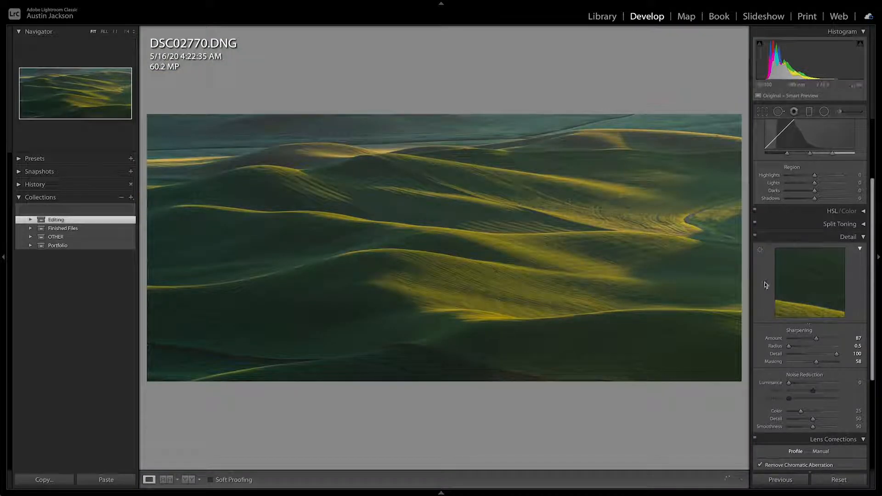
Raise the tone curve's highlights to +40 and its lights to +21
click(815, 237)
scroll(815, 237, down, 1)
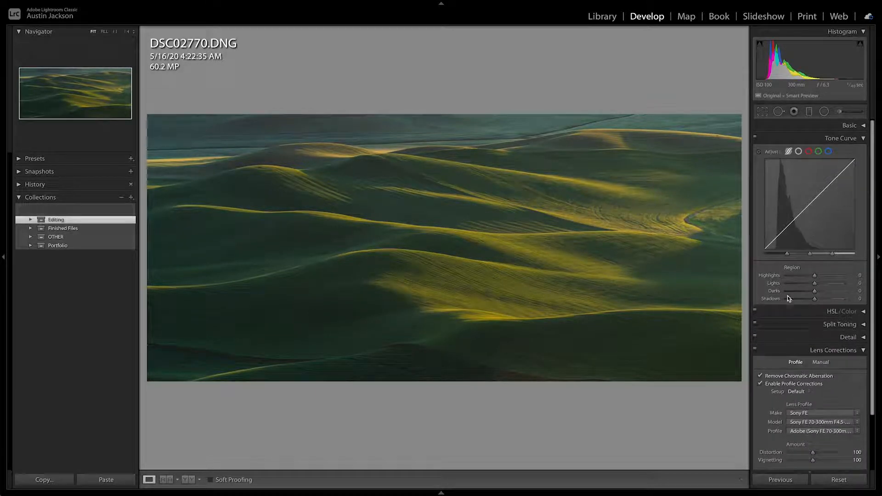
click(799, 350)
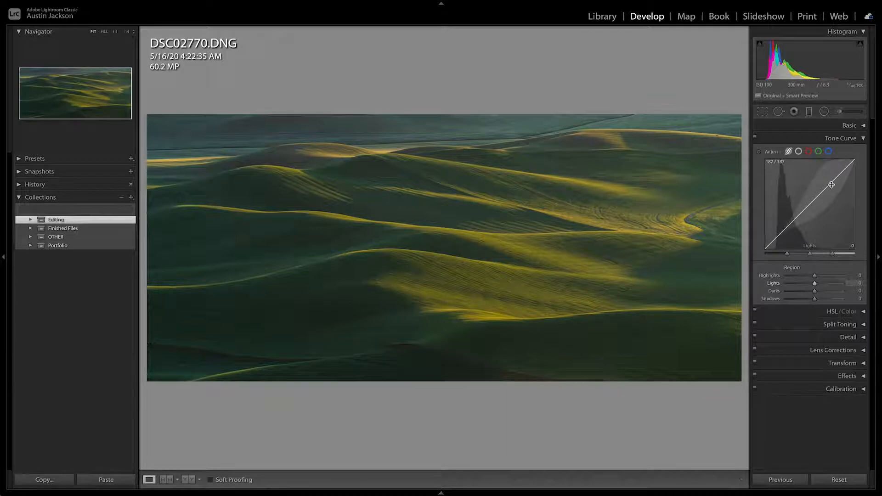
click(820, 194)
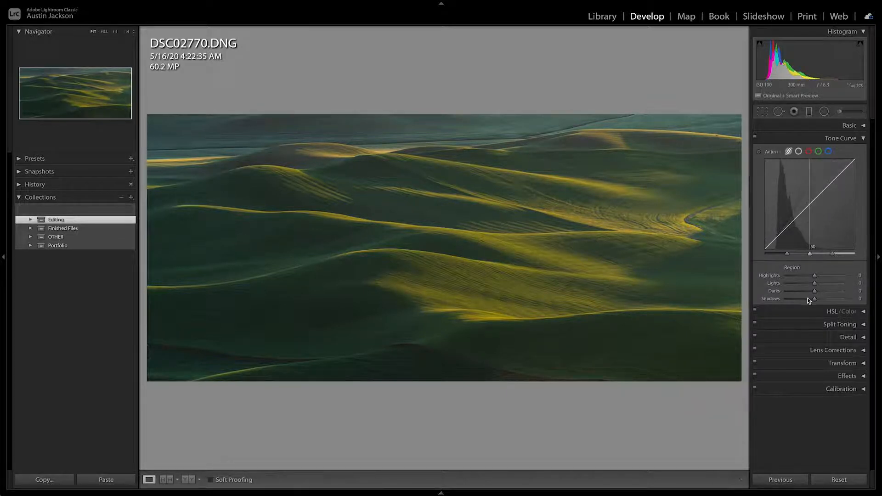
mouse_move(815, 275)
mouse_down()
mouse_move(873, 276)
mouse_move(801, 276)
mouse_move(871, 274)
mouse_move(808, 275)
mouse_move(825, 275)
mouse_up()
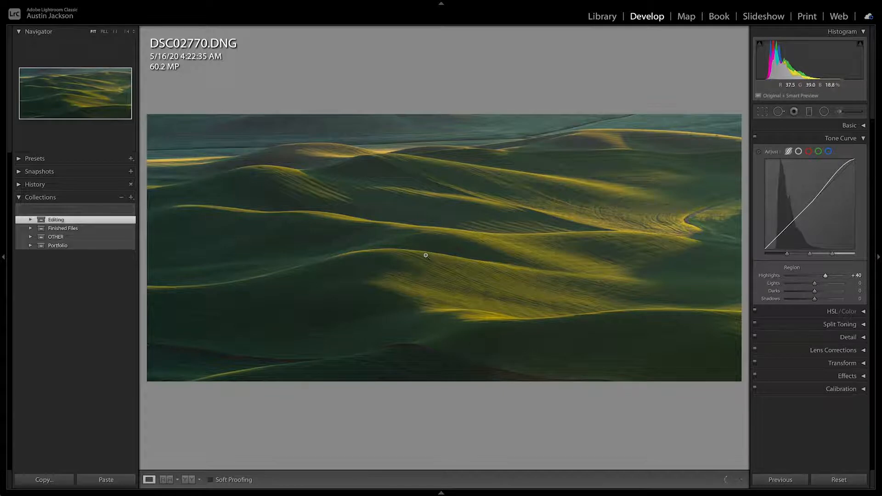
mouse_move(815, 284)
mouse_down()
mouse_move(830, 285)
mouse_move(821, 286)
mouse_up()
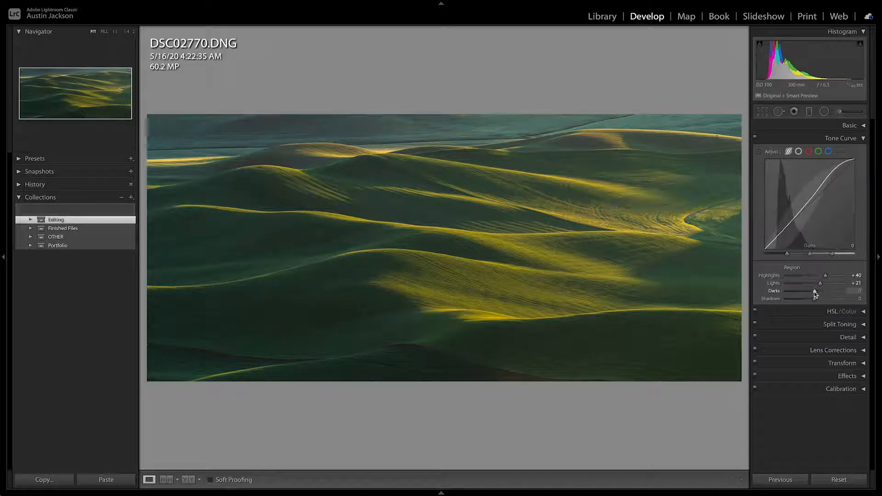
Set the tone curve's darks to -9 and shadows to +7, and compare the photo with and without the curve
drag(815, 291, 814, 299)
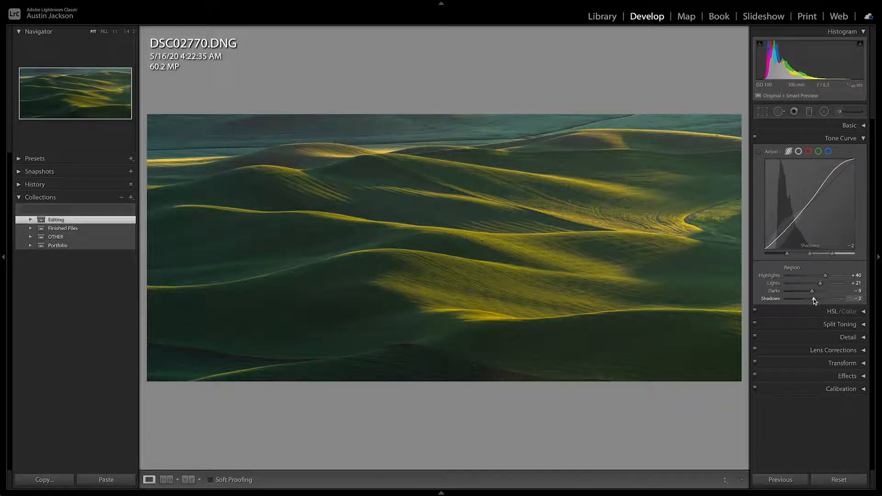
drag(814, 299, 817, 300)
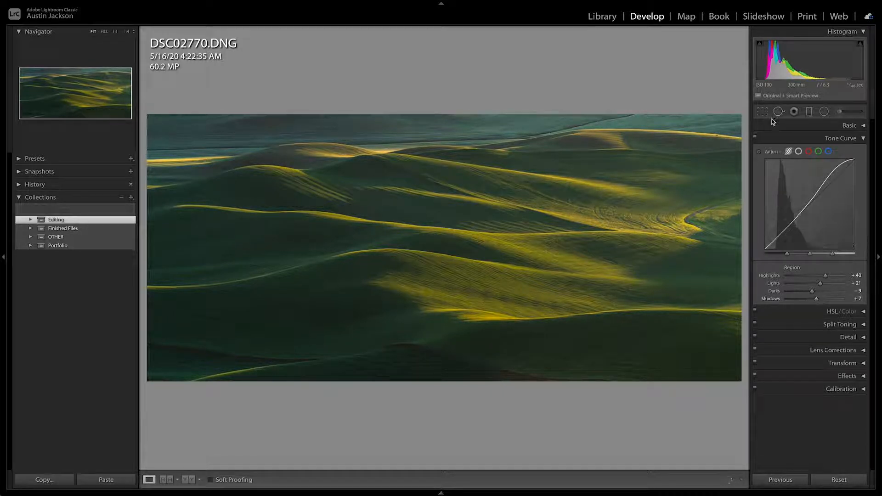
click(754, 137)
click(754, 137)
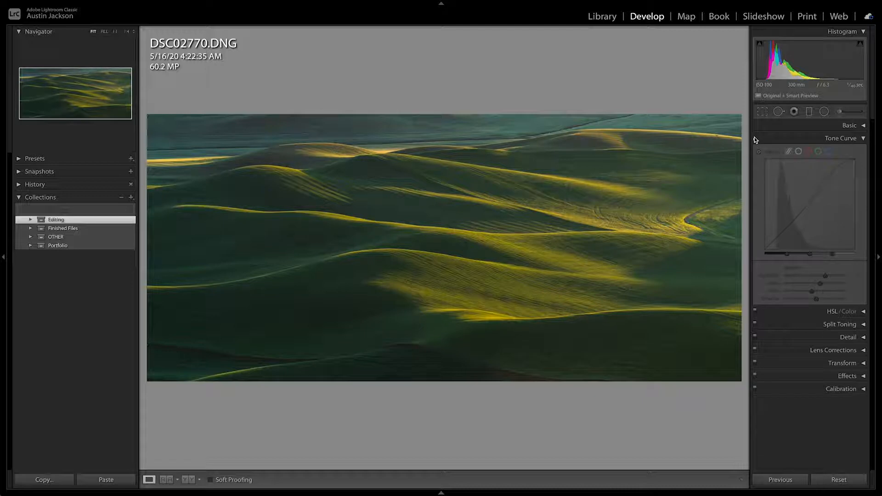
click(755, 138)
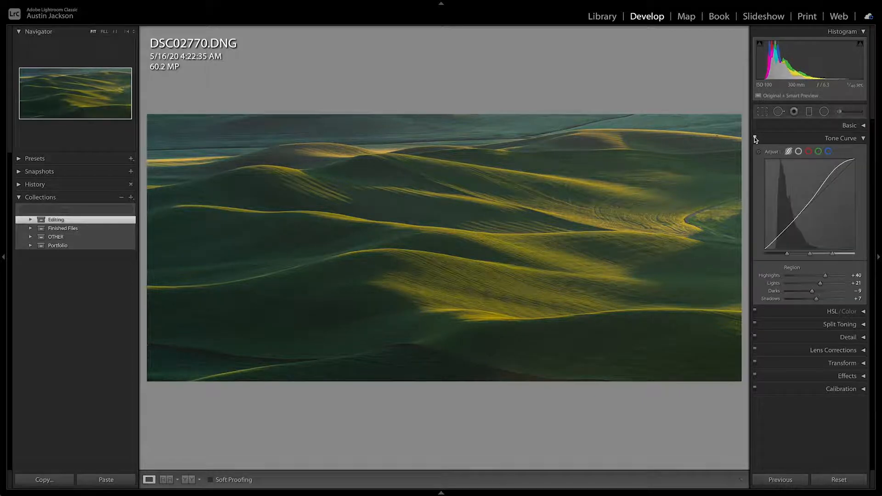
click(754, 137)
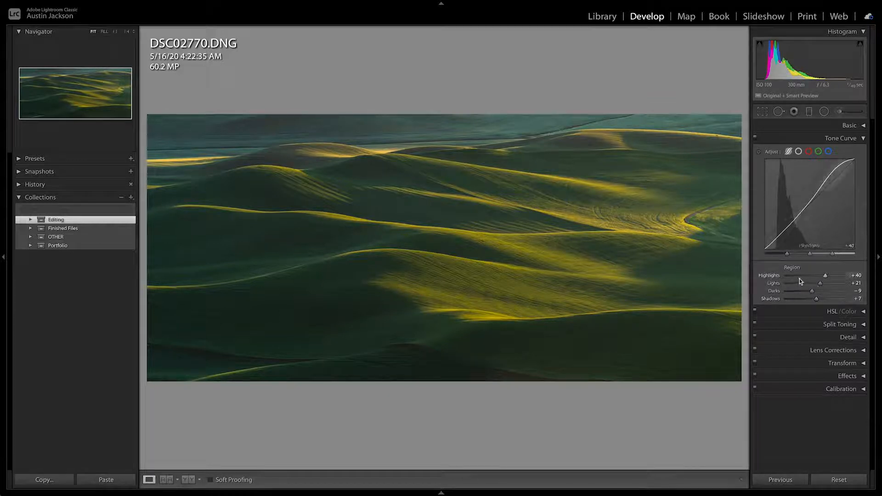
Shift the yellow hue to +30, comparing the photo with and without the HSL adjustments
click(818, 140)
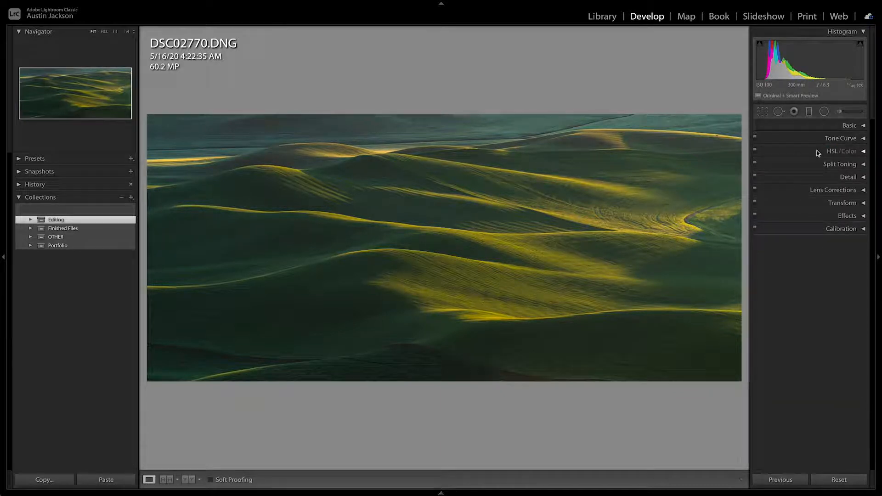
click(817, 151)
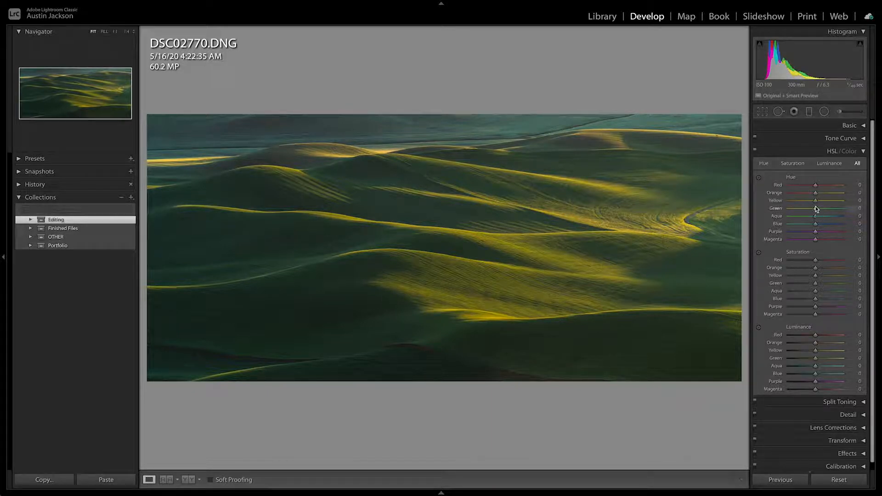
mouse_move(816, 204)
mouse_down()
mouse_move(840, 207)
mouse_move(827, 205)
mouse_up()
click(755, 151)
click(755, 151)
drag(826, 201, 823, 203)
Try shifting the green hue to -93 and reset it to 0
drag(816, 210, 800, 212)
mouse_move(798, 211)
mouse_down()
mouse_move(822, 212)
mouse_move(791, 215)
mouse_up()
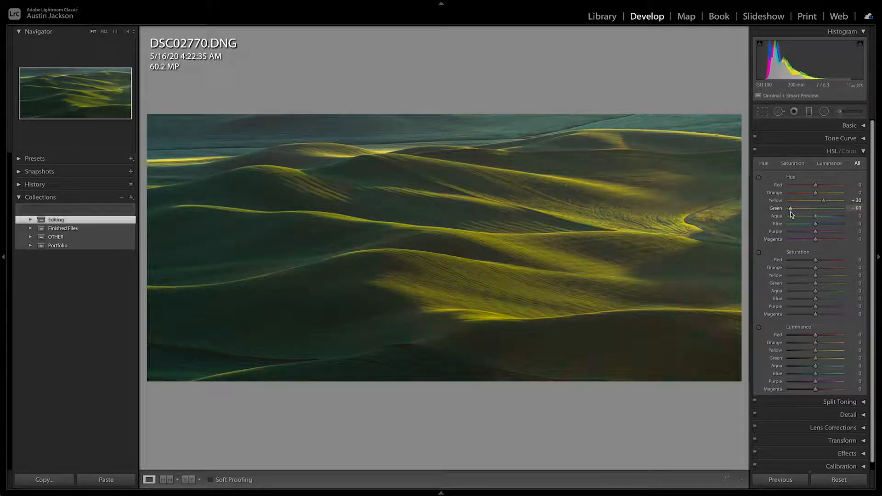
click(856, 208)
text(0)
key(Tab)
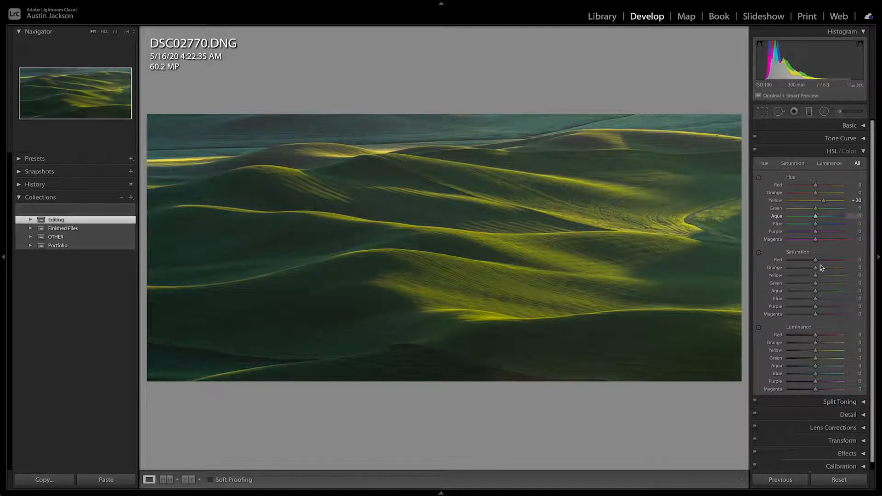
Try raising the green saturation to +80 and the yellow saturation to +81, undoing each change
drag(815, 283, 837, 283)
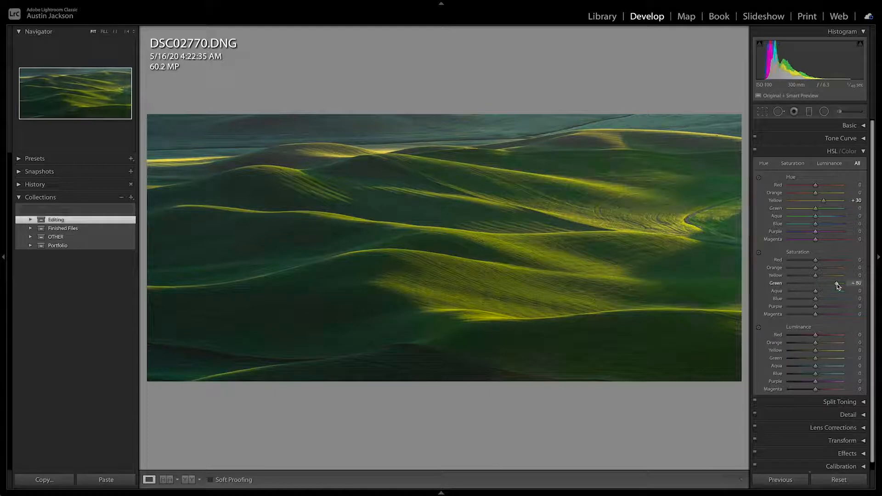
key(ctrl+z)
click(838, 275)
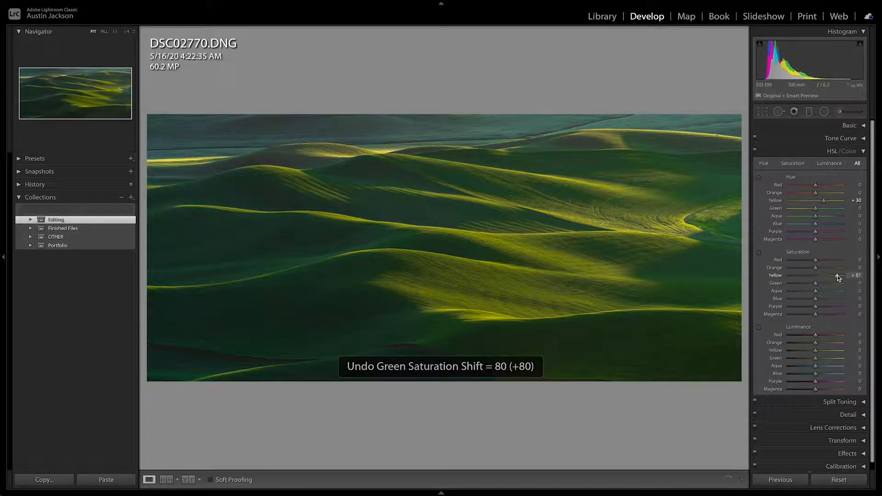
key(ctrl+z)
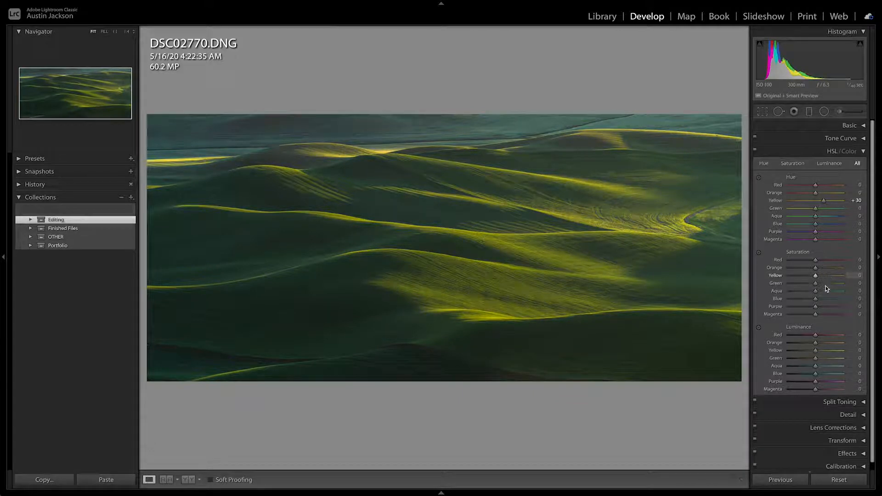
Set the green luminance to +58 and the yellow luminance to +28, and compare the photo with and without the HSL adjustments
click(831, 359)
click(828, 351)
mouse_move(828, 351)
mouse_down()
mouse_move(850, 353)
mouse_move(824, 351)
mouse_up()
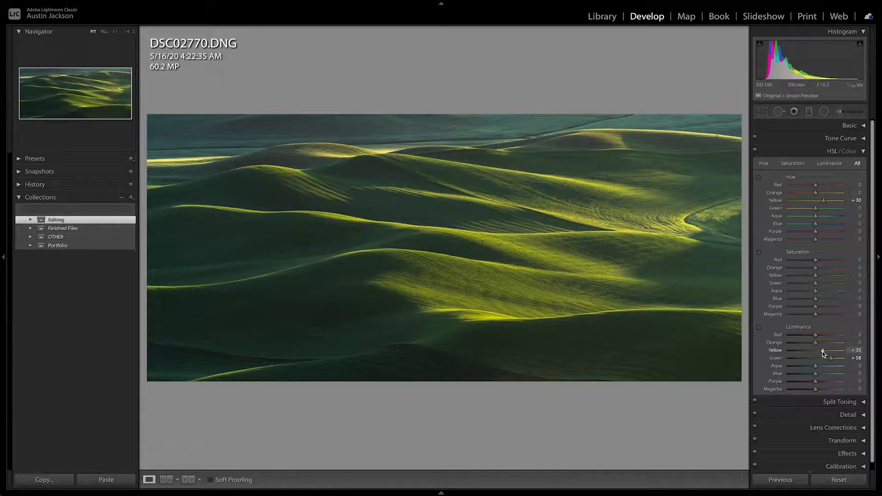
click(755, 150)
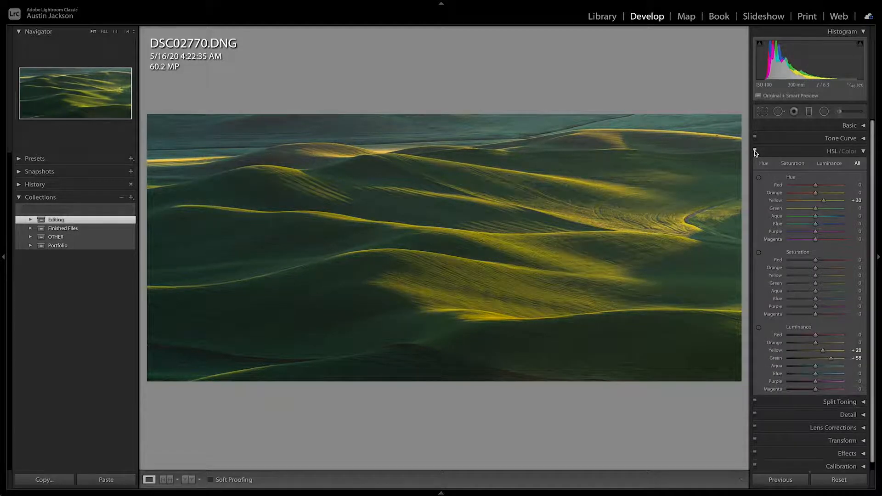
click(755, 151)
click(778, 152)
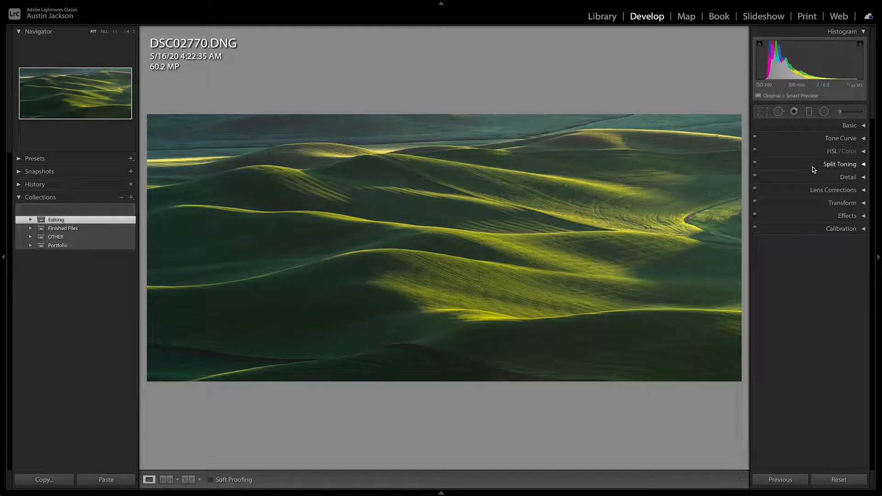
Reopen the sharpening and noise reduction settings and inspect the shaded and lit hillside at 1:1
click(813, 168)
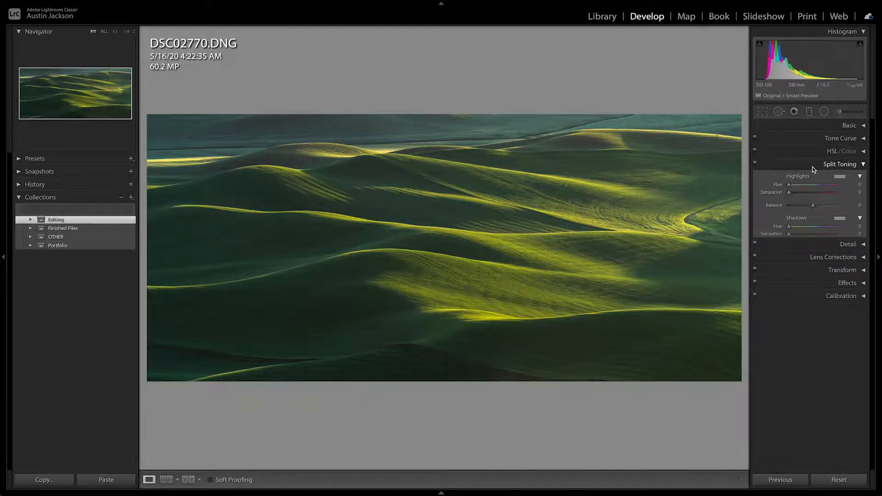
click(813, 168)
click(813, 178)
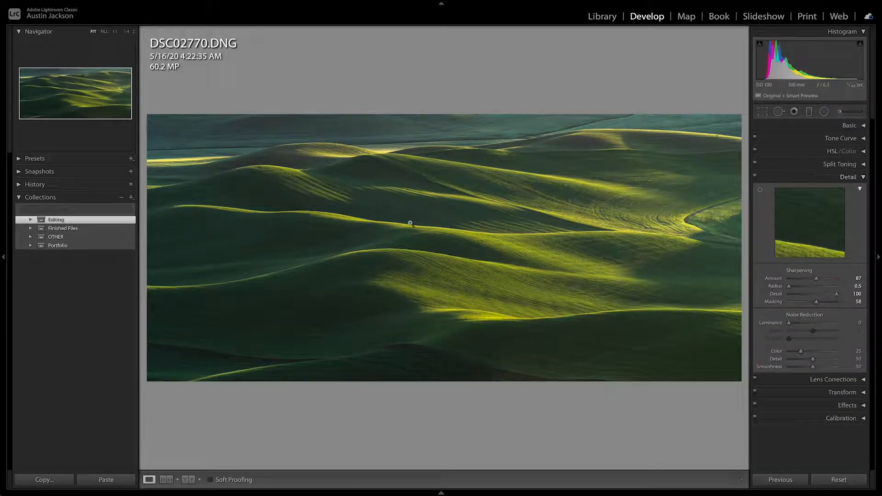
click(351, 271)
drag(400, 268, 382, 255)
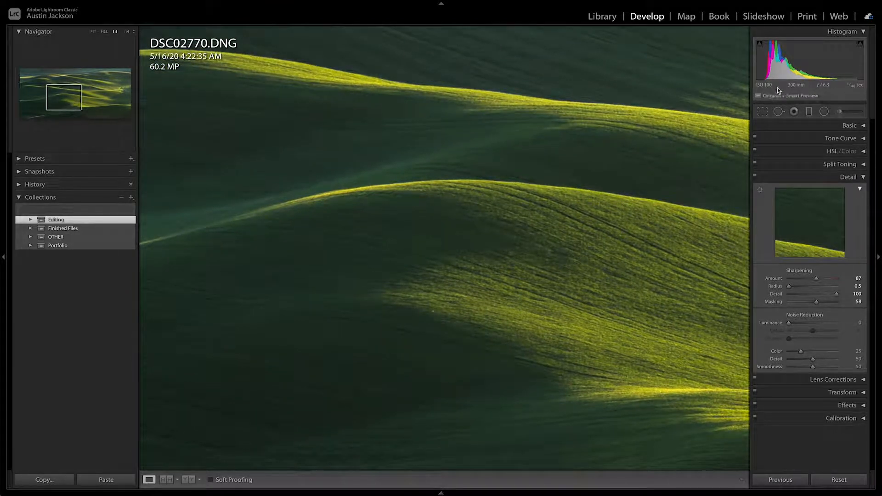
Try raising the luminance noise reduction, return it to 0, and close the detail settings
click(794, 324)
drag(793, 323, 788, 323)
click(815, 179)
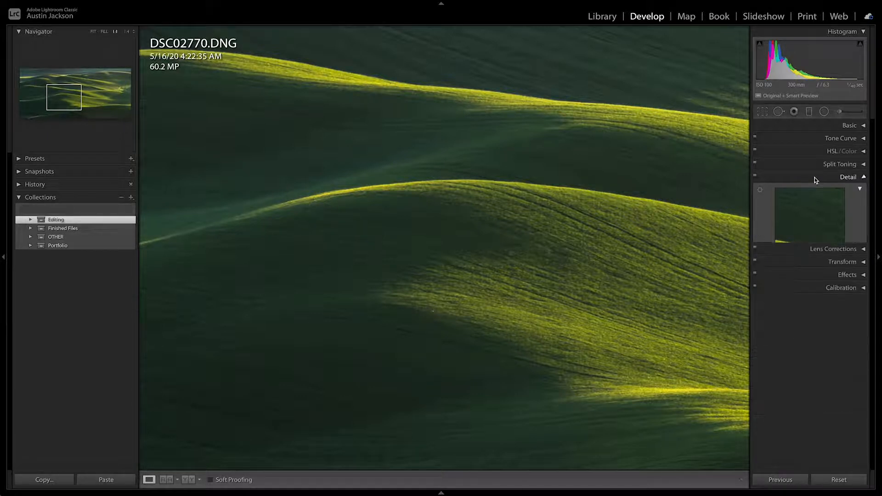
Review the lens correction profile and check the transform settings
click(817, 192)
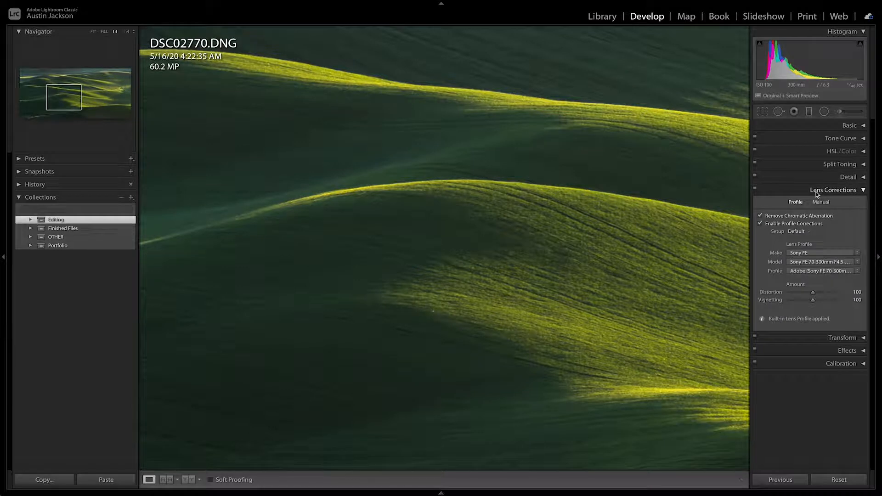
click(816, 191)
click(814, 205)
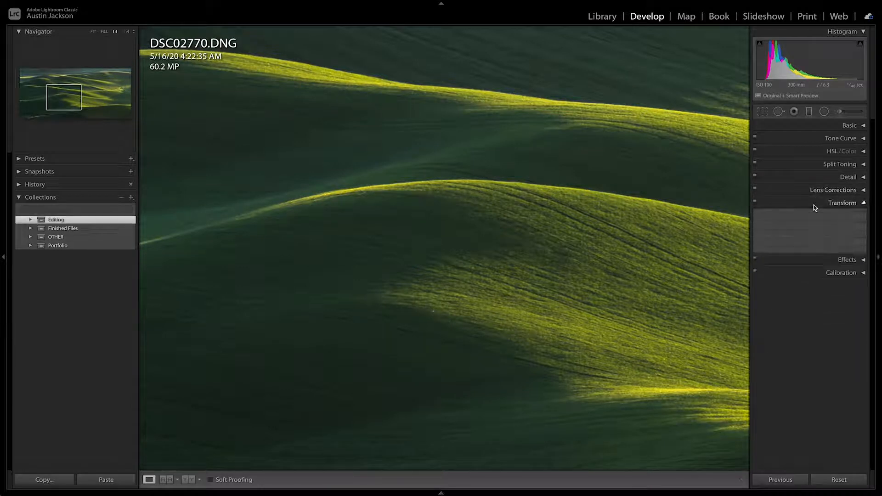
click(815, 205)
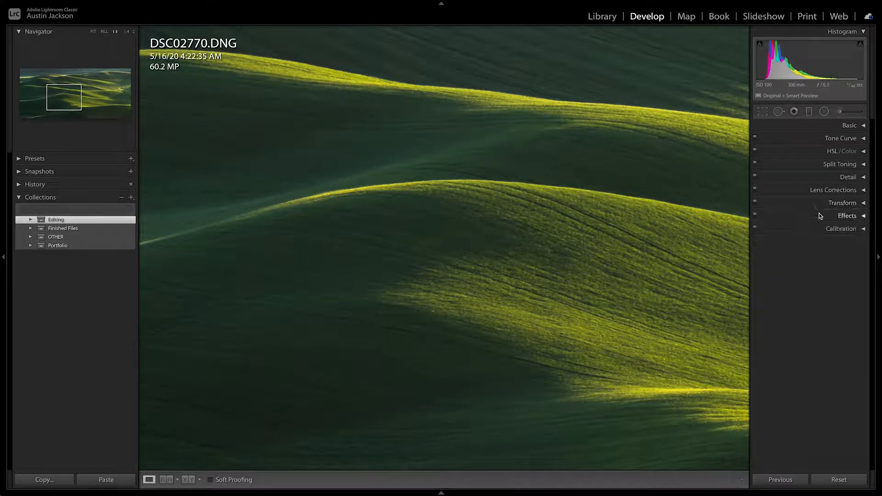
Try a post-crop vignette with an amount of about -20 on the full photo, and reset the amount to 0
click(819, 216)
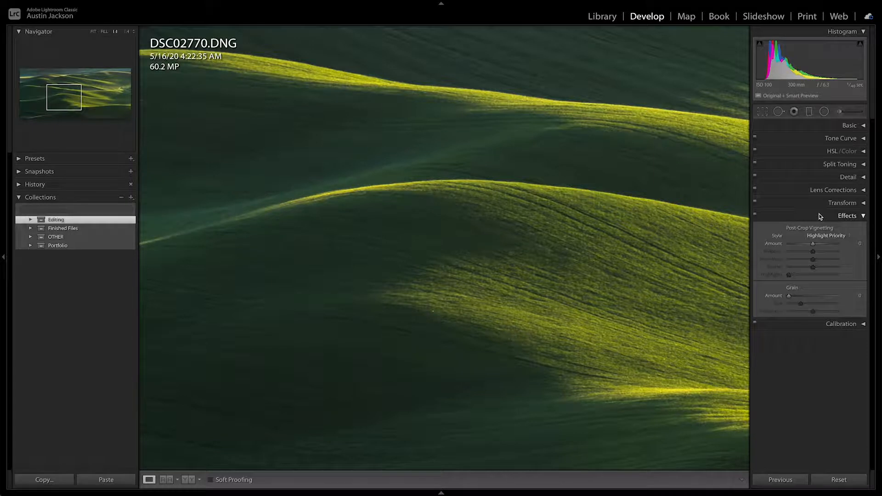
click(643, 213)
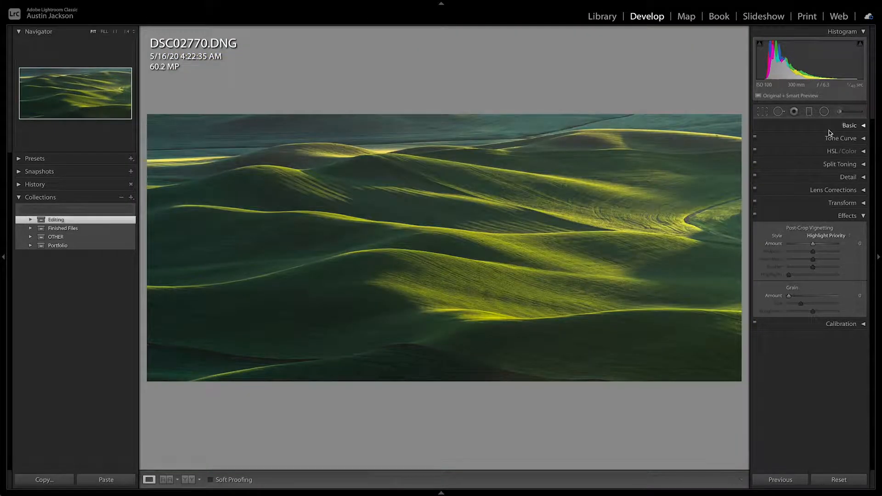
drag(814, 244, 808, 244)
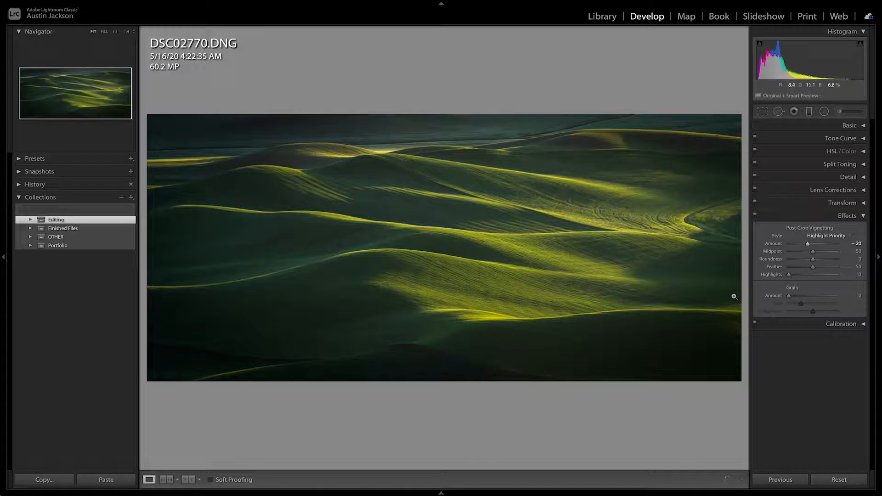
drag(808, 244, 822, 245)
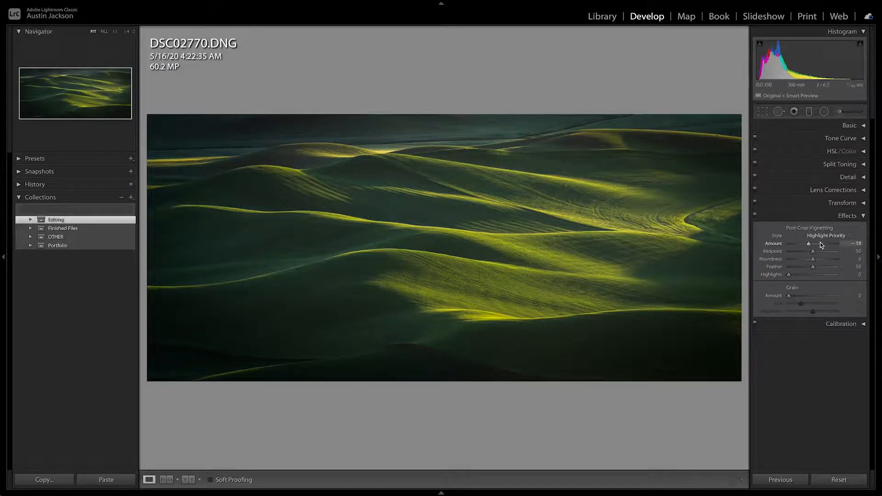
click(857, 243)
text(0)
key(Return)
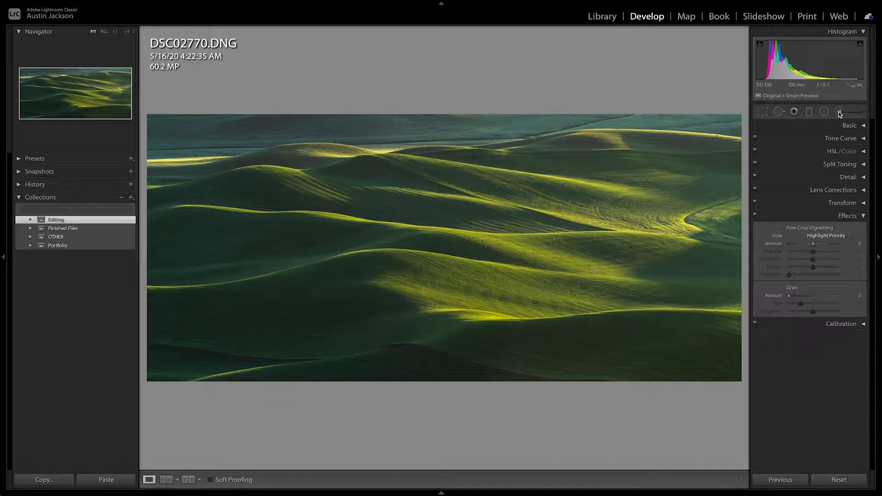
View the photo at 1:4 and draw a tall radial filter over the right half of the hills
click(849, 216)
click(825, 112)
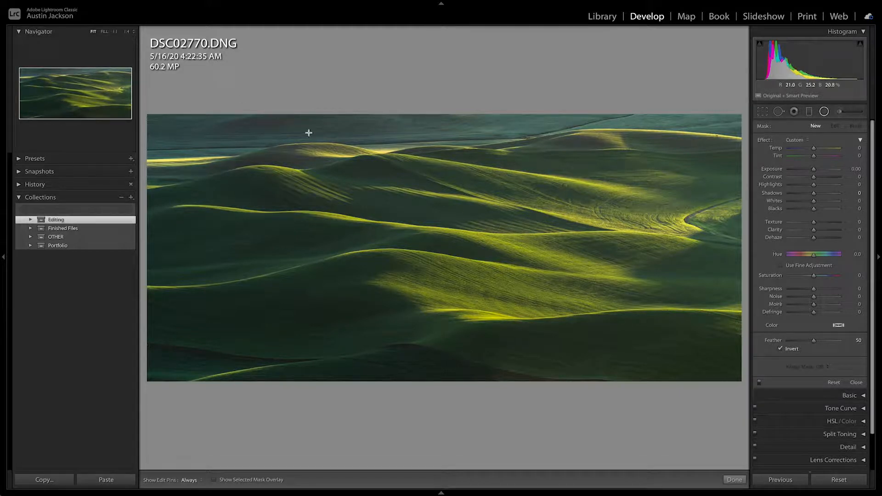
click(129, 32)
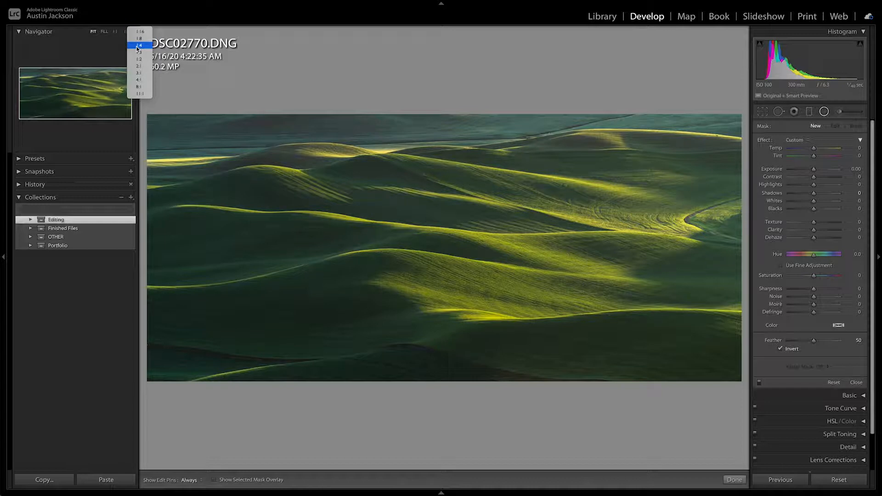
click(139, 46)
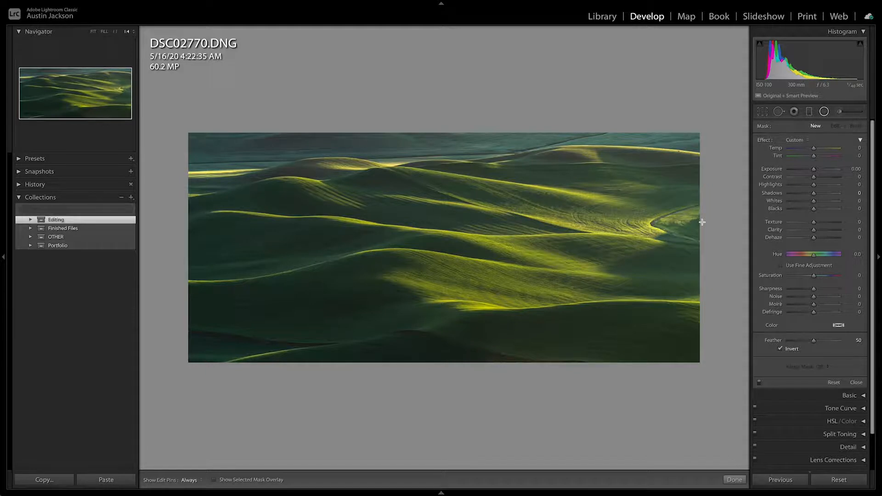
drag(530, 165, 661, 374)
drag(622, 290, 624, 326)
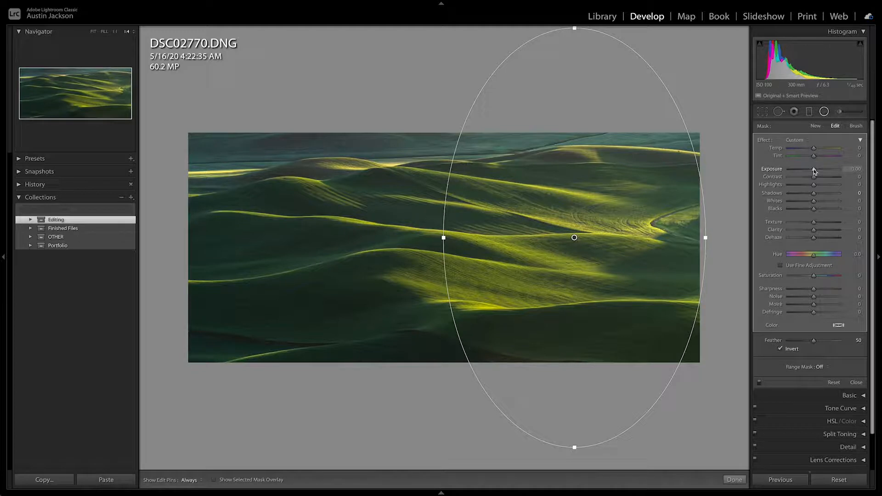
Set the radial filter's exposure to 0.55, clarity to -63, dehaze to -25, temp to 13 and feather to 100
drag(814, 171, 817, 171)
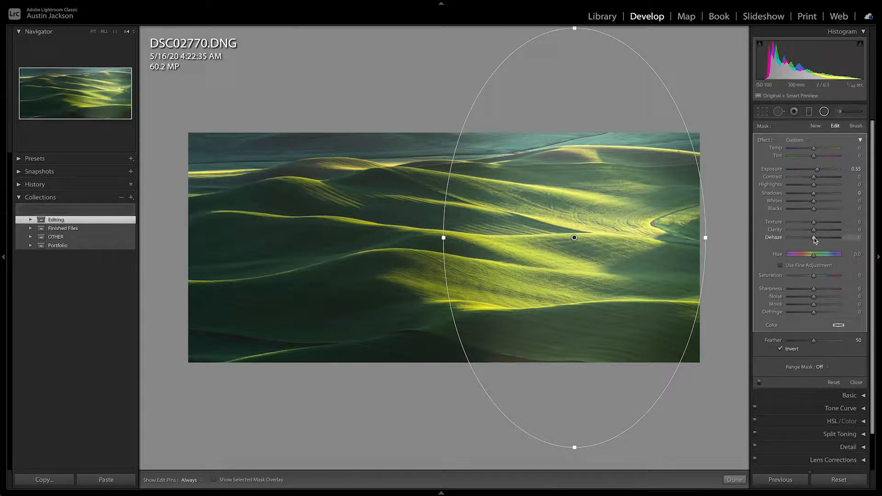
mouse_move(810, 239)
mouse_down()
mouse_move(787, 234)
mouse_move(797, 232)
mouse_up()
drag(812, 150, 818, 151)
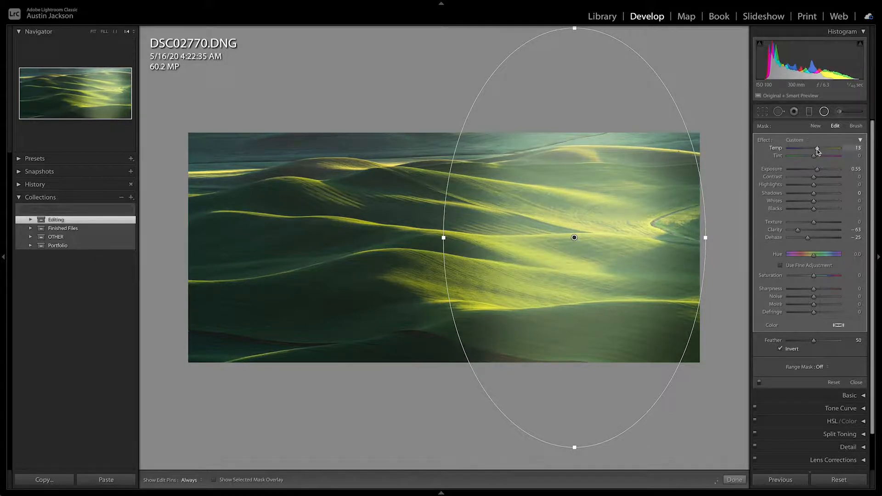
drag(813, 341, 867, 347)
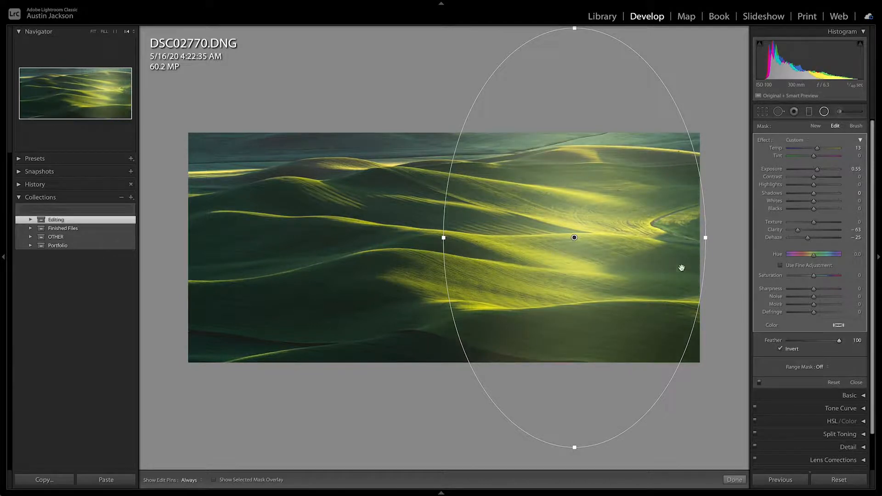
Shrink the radial filter to a circle centred beyond the photo's right edge and set its tint to 37
drag(684, 246, 690, 249)
drag(580, 448, 779, 329)
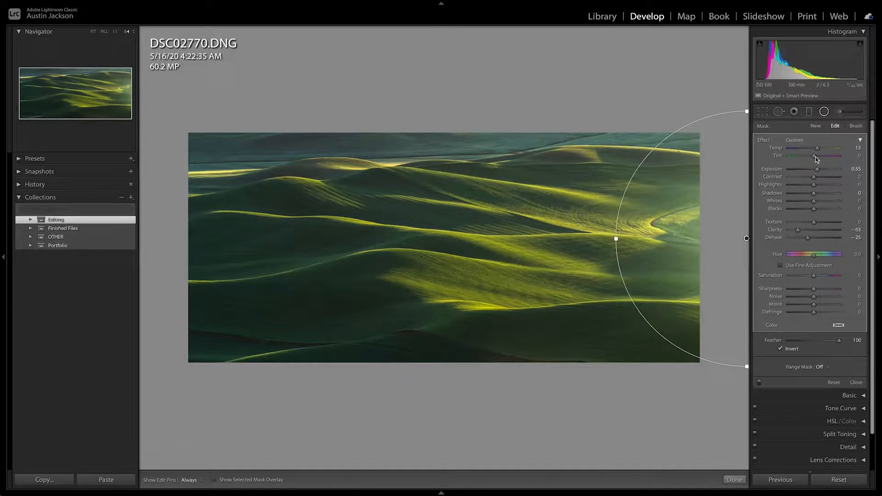
drag(818, 157, 824, 160)
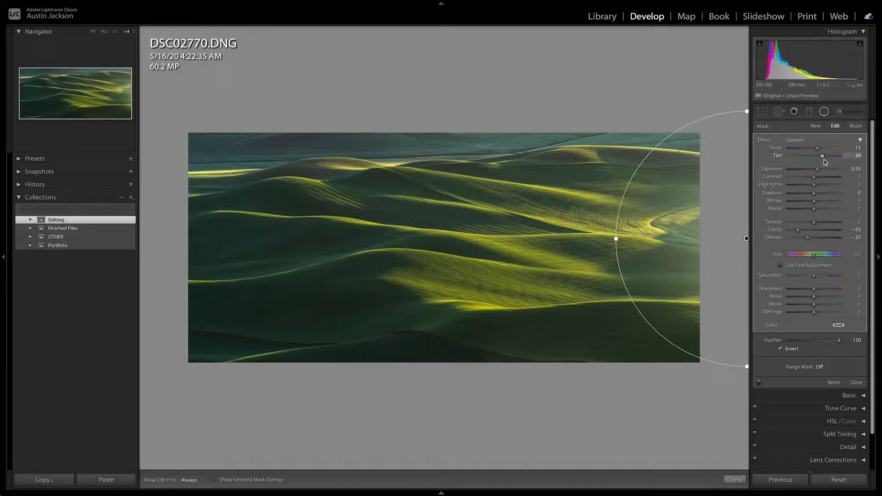
drag(719, 345, 736, 335)
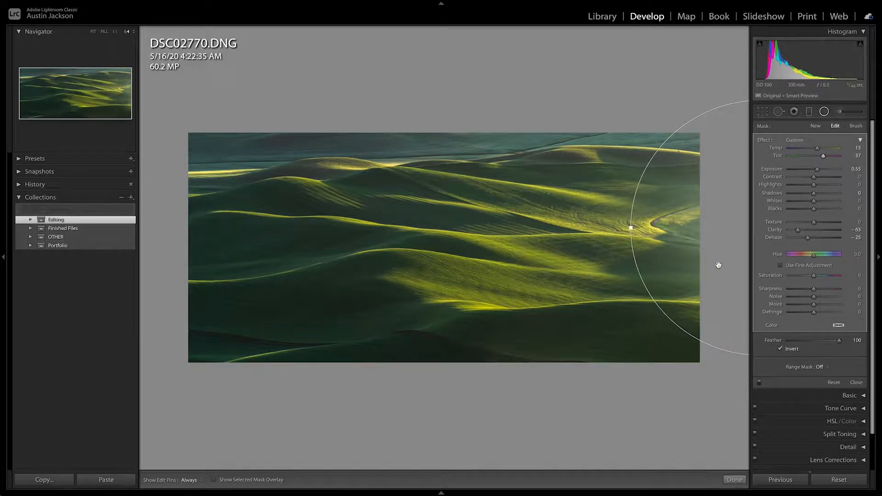
mouse_move(721, 266)
mouse_down()
mouse_move(737, 265)
mouse_move(728, 262)
mouse_up()
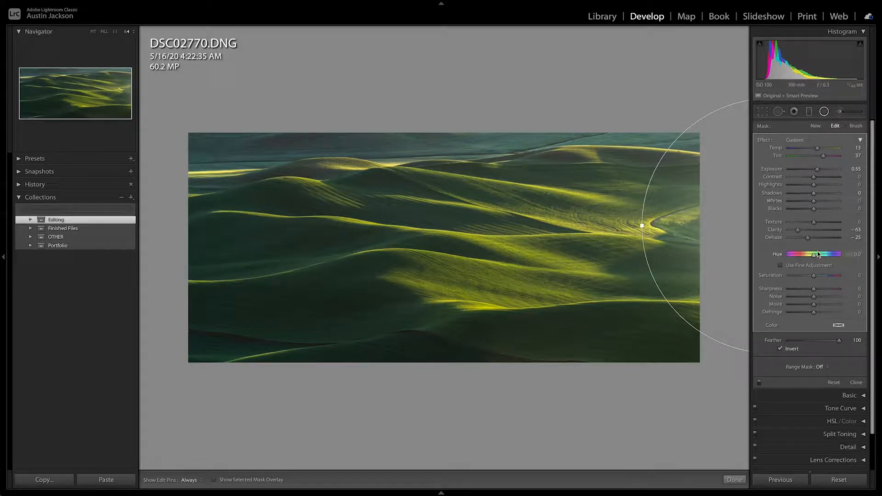
Set the radial filter's saturation to 36, nudge it slightly, and compare the photo with and without the filter
click(820, 276)
drag(820, 278, 825, 277)
drag(717, 259, 716, 265)
click(759, 382)
click(759, 382)
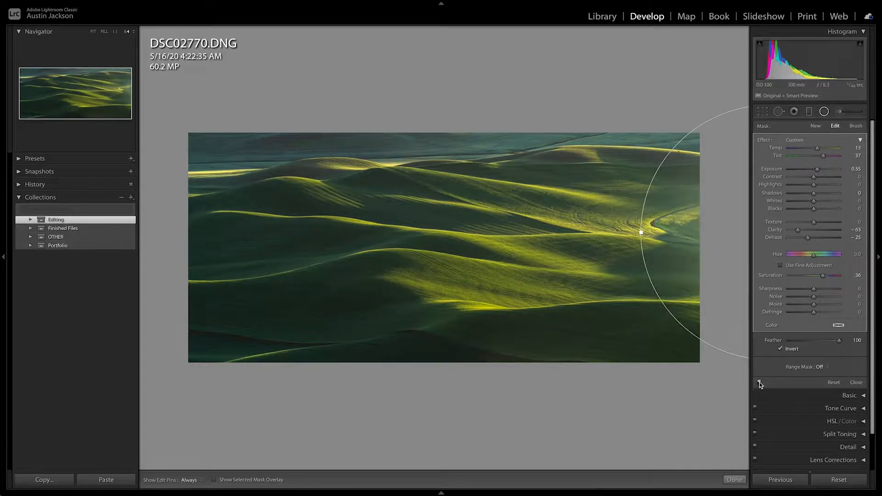
click(760, 382)
click(759, 383)
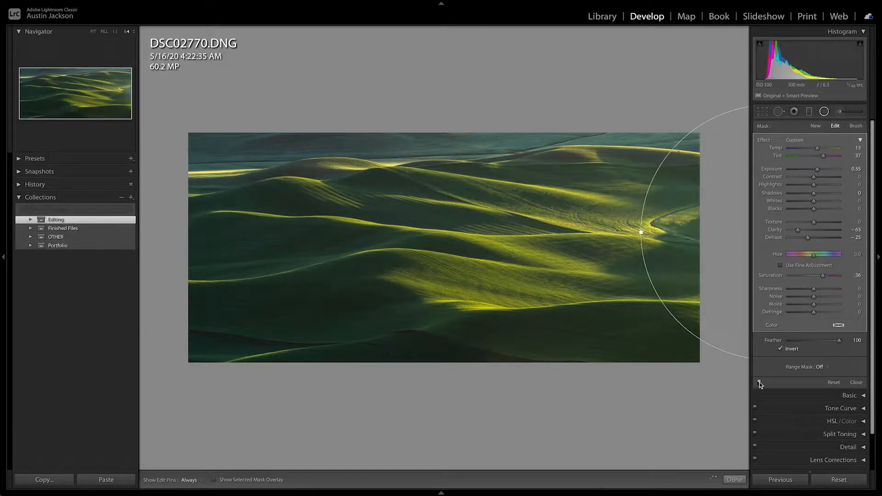
Stretch the radial filter into a taller ellipse and reposition it with its centre just outside the photo's right edge
drag(698, 287, 610, 289)
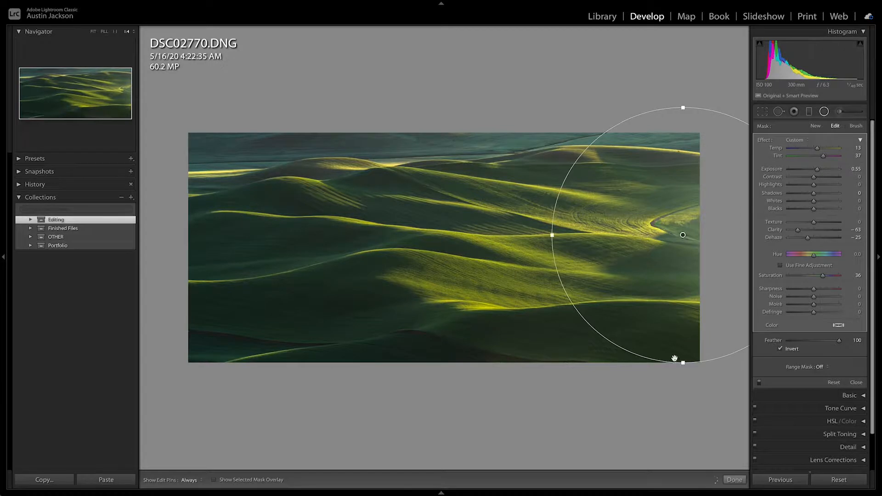
key(shift+m)
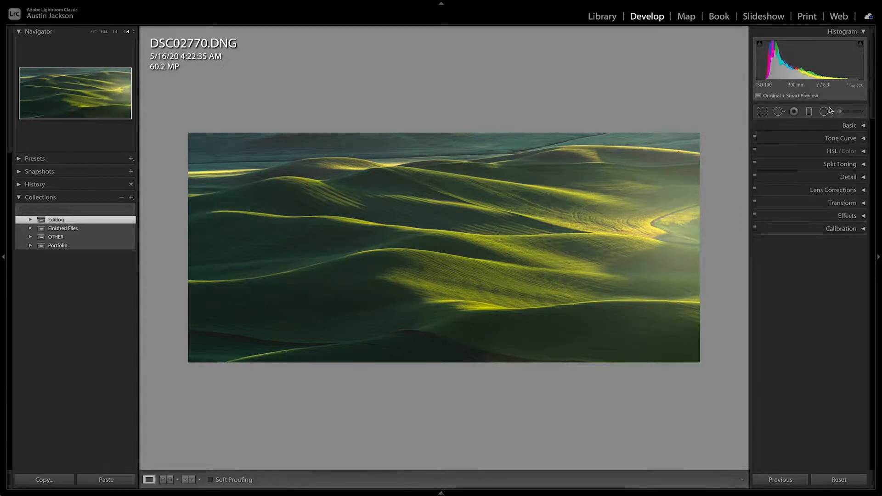
click(825, 112)
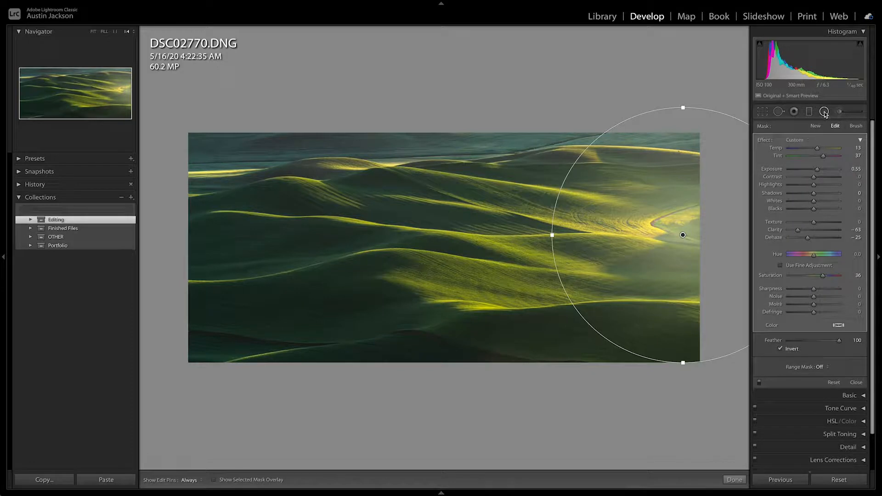
drag(684, 364, 683, 407)
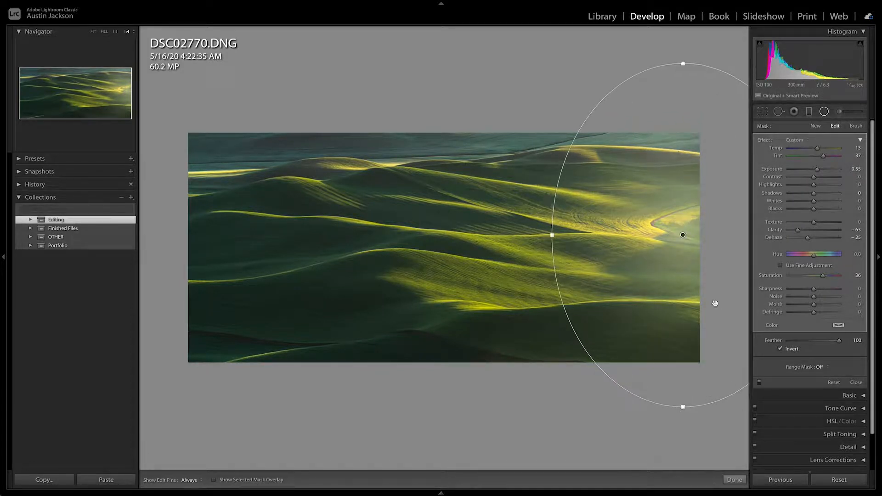
drag(610, 265, 663, 270)
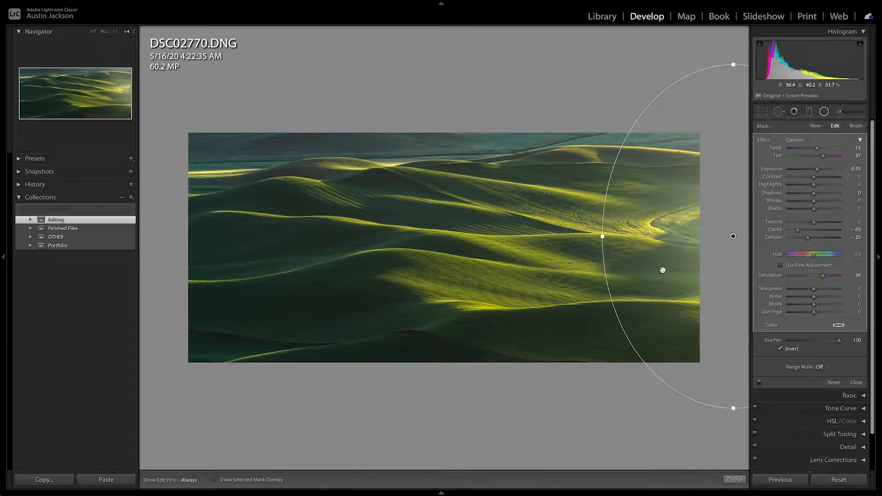
Draw a second, smaller radial filter over the lit right-hand hills with dehaze -41, exposure 0.31 and feather 100
click(815, 126)
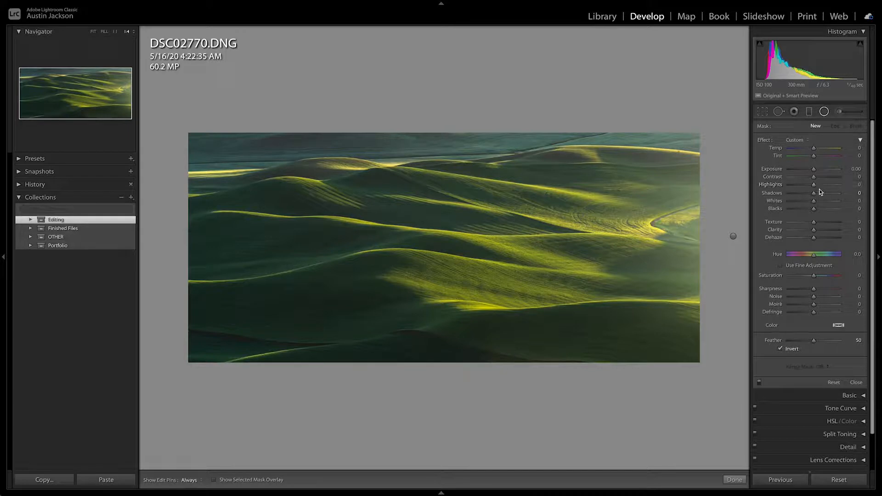
drag(625, 212, 683, 301)
drag(814, 238, 806, 239)
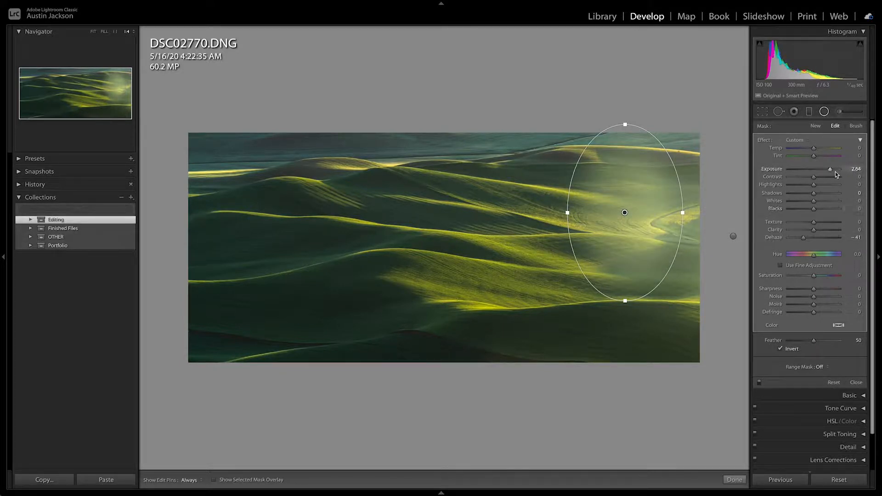
drag(834, 172, 816, 172)
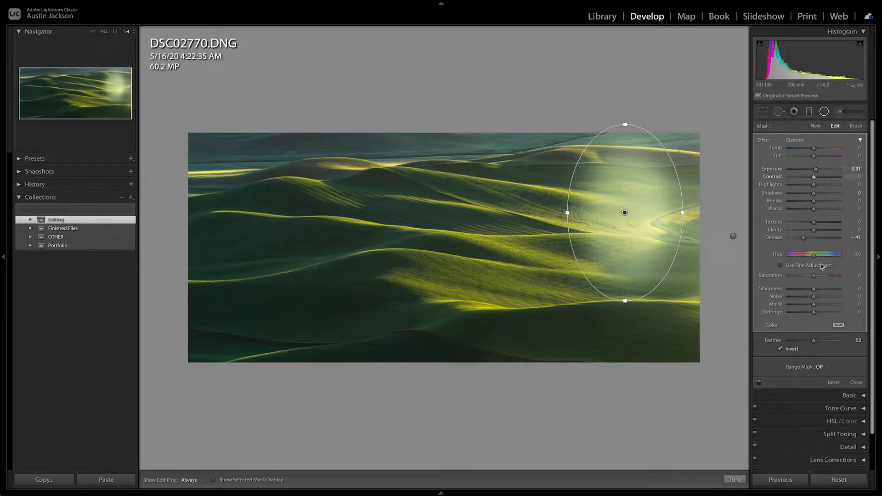
drag(814, 340, 840, 341)
Move the second radial filter past the photo's right edge, set its temp to 27, and shrink it to a small circle
drag(659, 220, 756, 245)
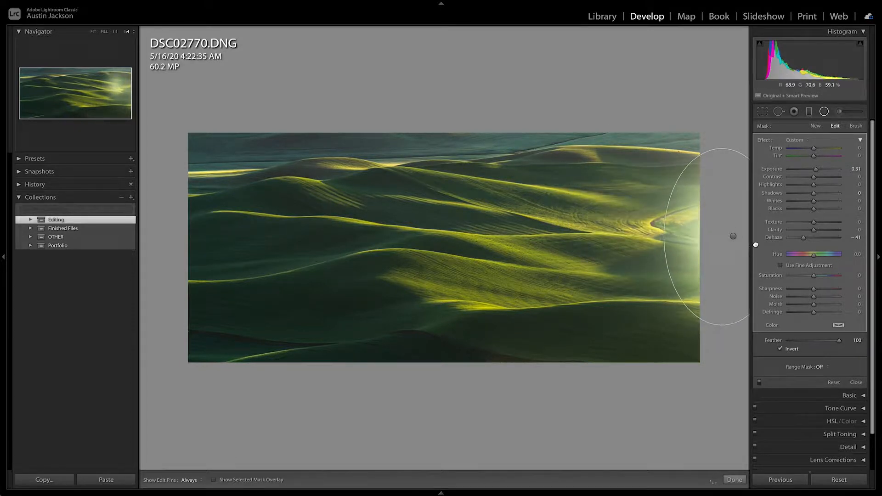
drag(826, 150, 820, 148)
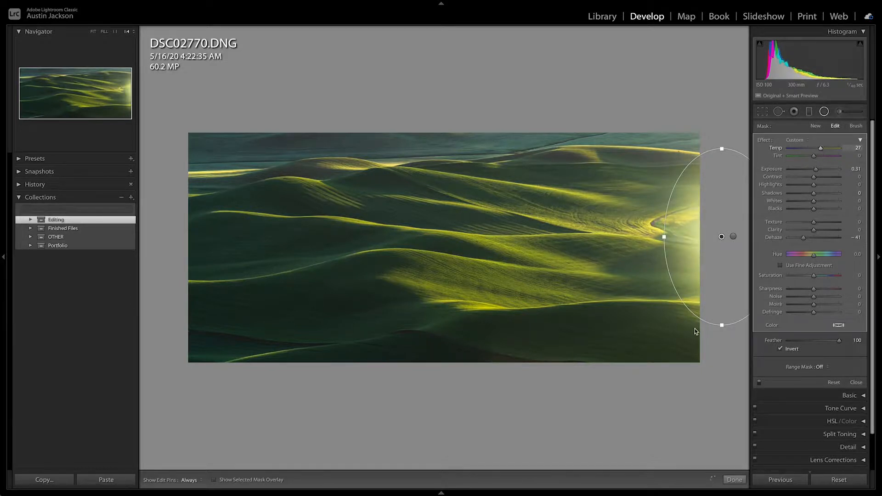
drag(721, 326, 728, 273)
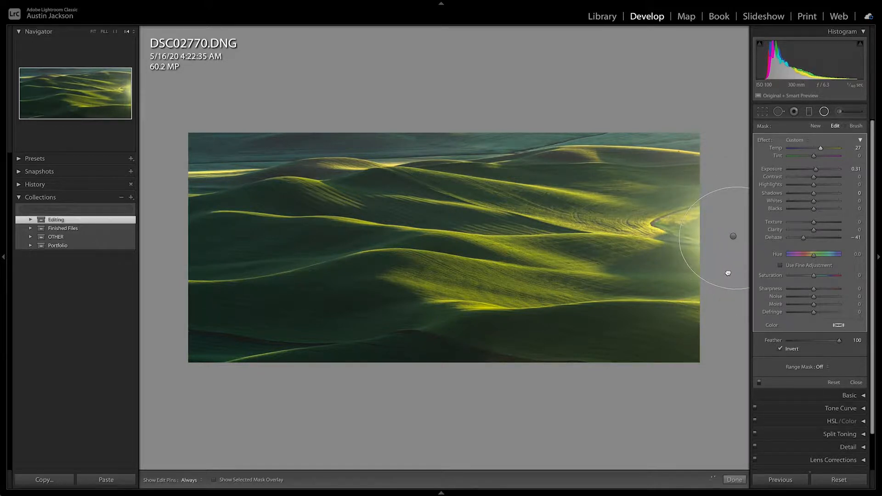
Set the second radial filter's clarity to -38, undo a trial contrast change, and finish the radial filter editing
drag(814, 230, 804, 230)
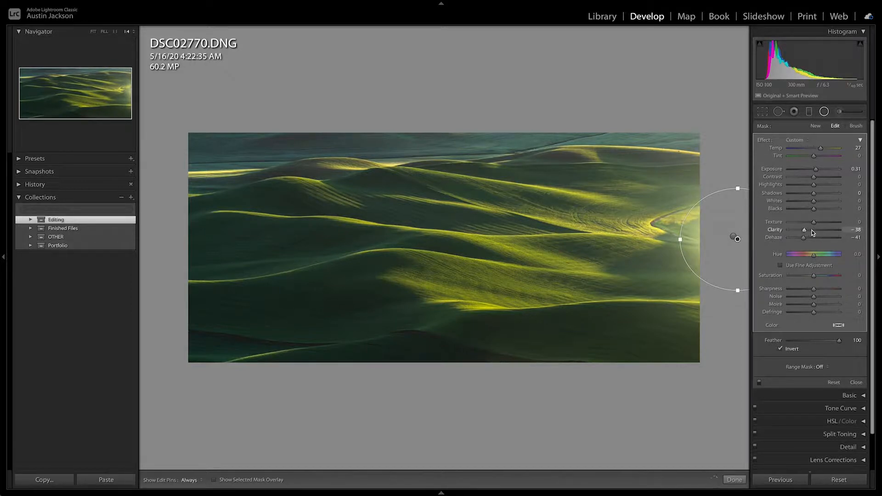
click(829, 177)
key(ctrl+z)
click(821, 112)
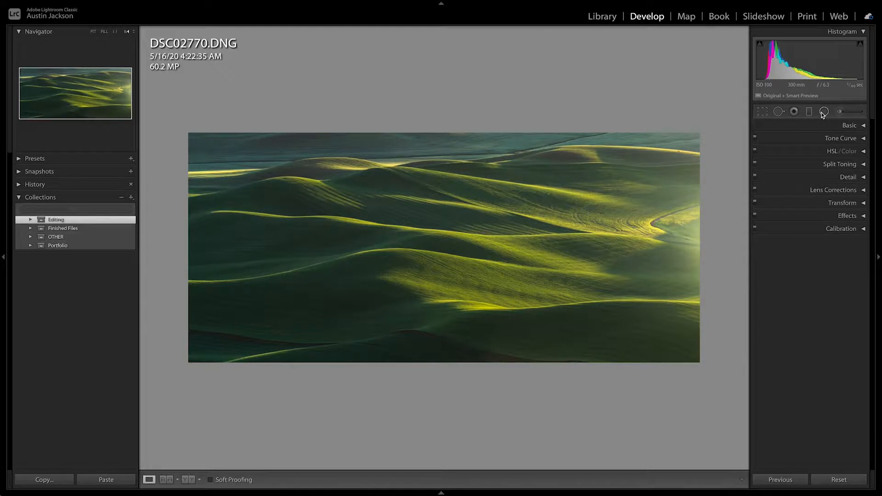
Move the second radial filter onto the lit right-hand hills and enlarge it into a wide, tilted ellipse reaching past the photo's right edge
click(823, 114)
click(734, 237)
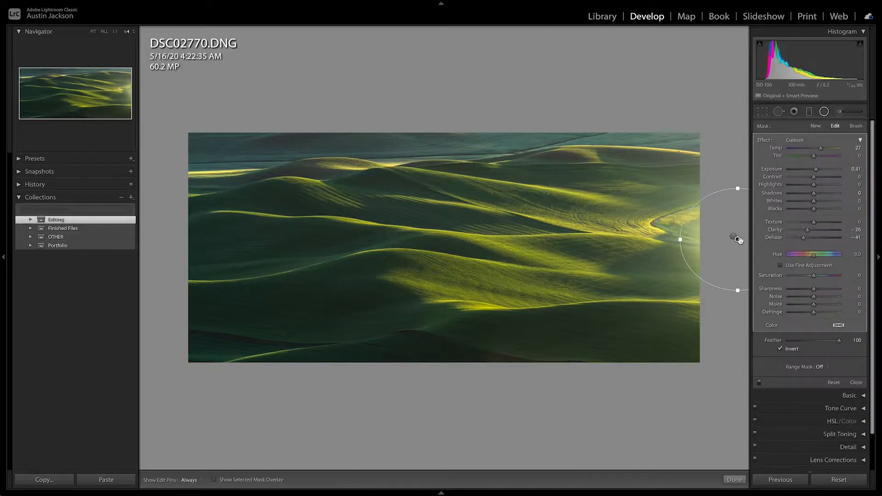
mouse_move(738, 240)
mouse_down()
mouse_move(725, 261)
mouse_move(733, 233)
mouse_move(742, 241)
mouse_up()
drag(742, 241, 622, 235)
drag(548, 237, 432, 256)
drag(619, 285, 620, 314)
drag(429, 242, 437, 279)
drag(571, 278, 566, 290)
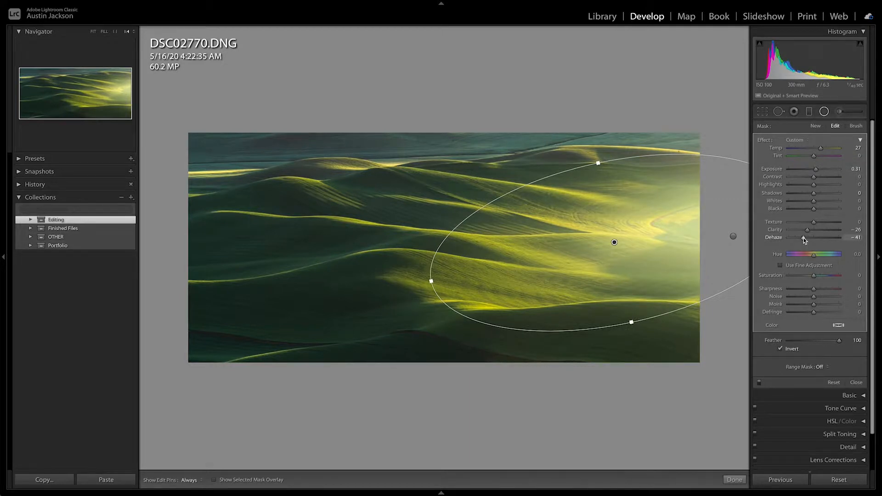
Set the second radial filter's dehaze to -8, clarity to -3 and temp to 0
drag(806, 239, 814, 233)
click(858, 147)
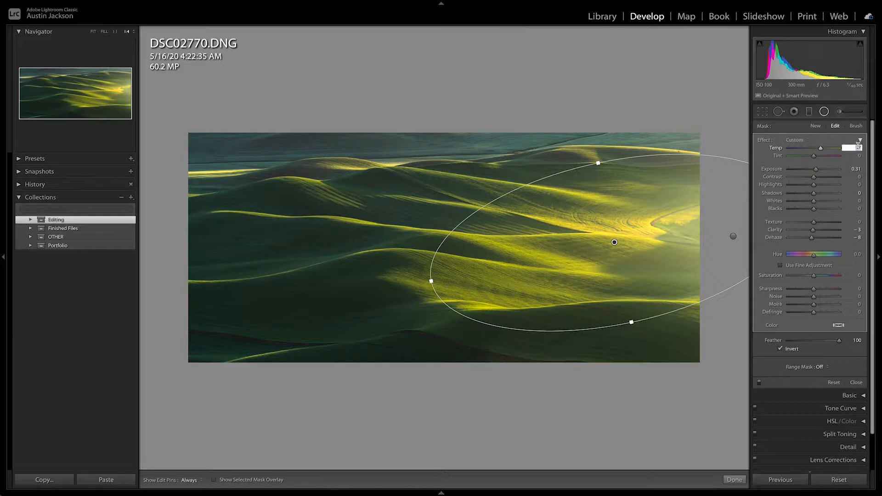
text(0)
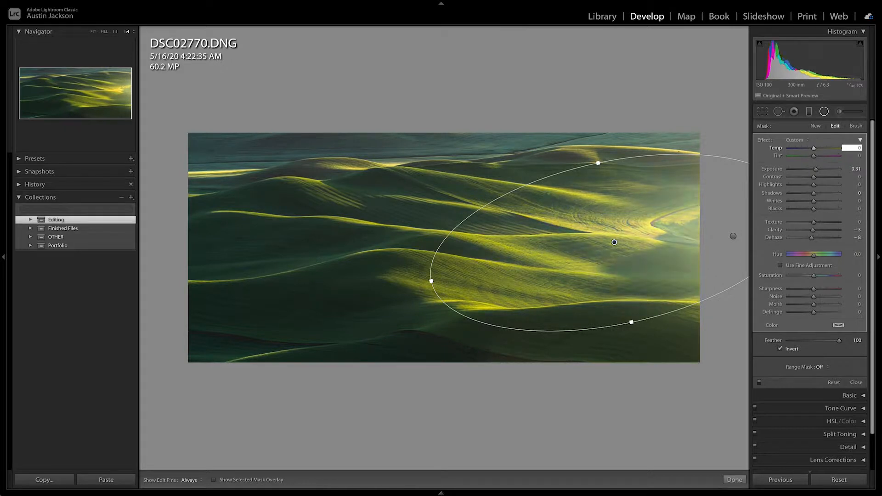
Toggle the radial filters off and on to compare the right-hand glow with and without them
click(760, 381)
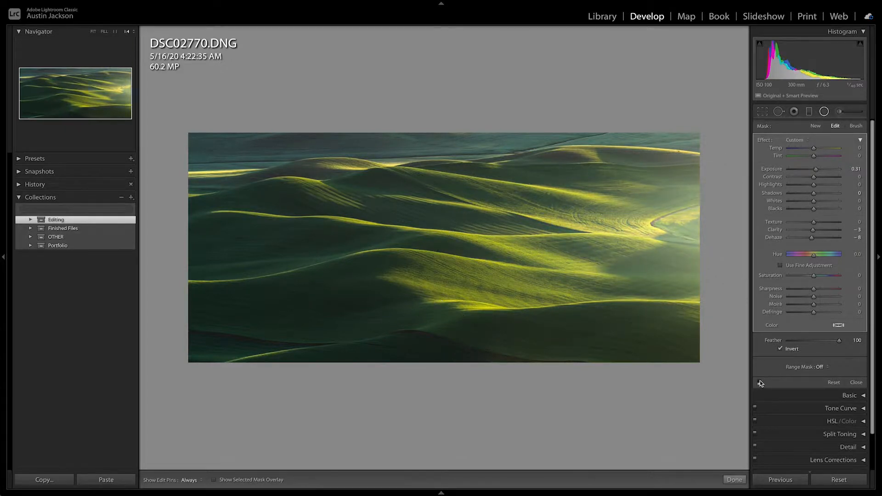
click(760, 382)
click(760, 381)
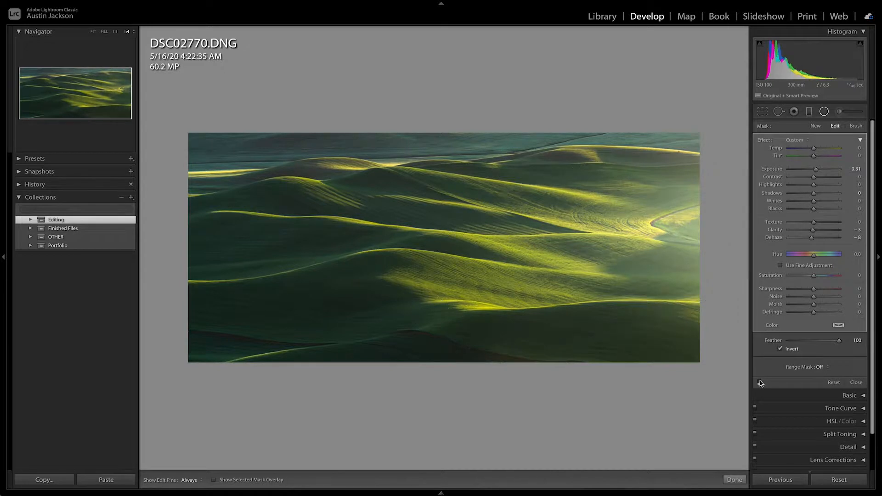
click(761, 382)
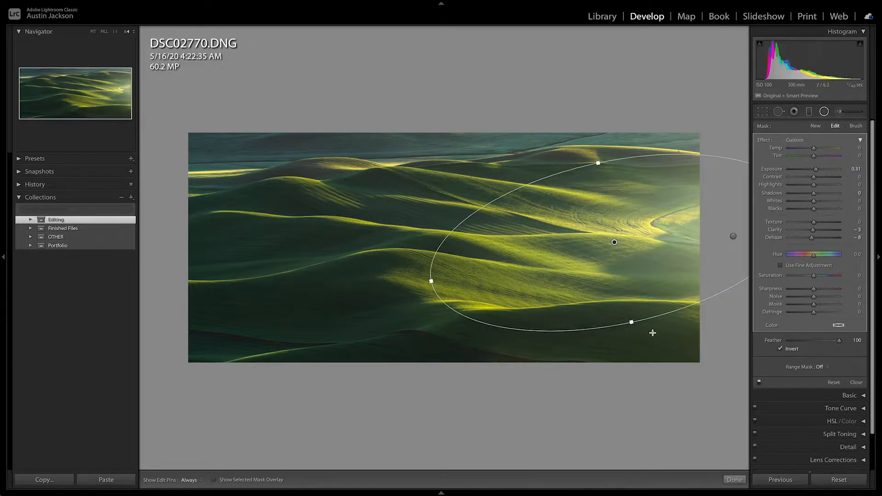
Shift the tilted ellipse slightly toward the photo's right edge, set its exposure to 0.11, and finish the radial filter editing
drag(655, 296, 673, 294)
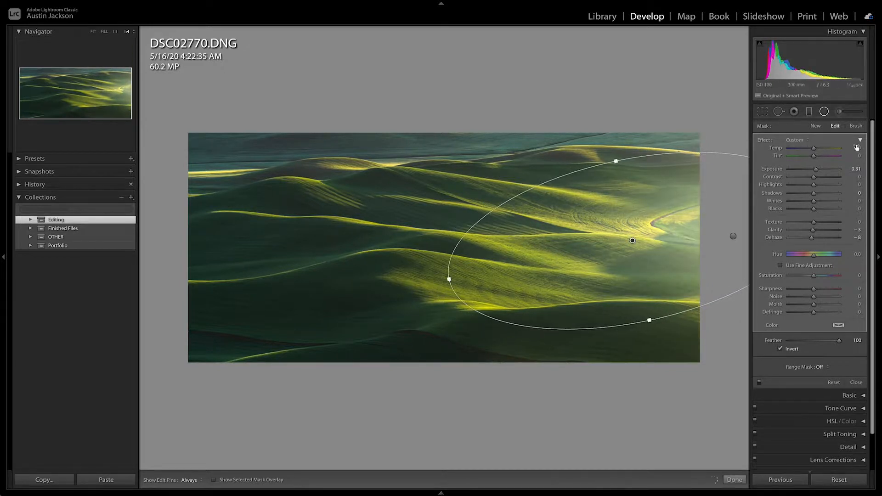
click(854, 170)
text(0.11)
key(Return)
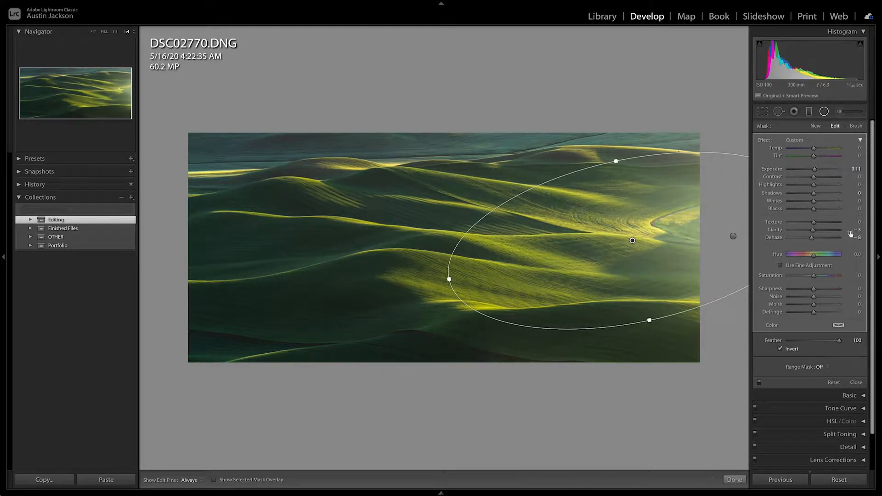
drag(693, 273, 702, 269)
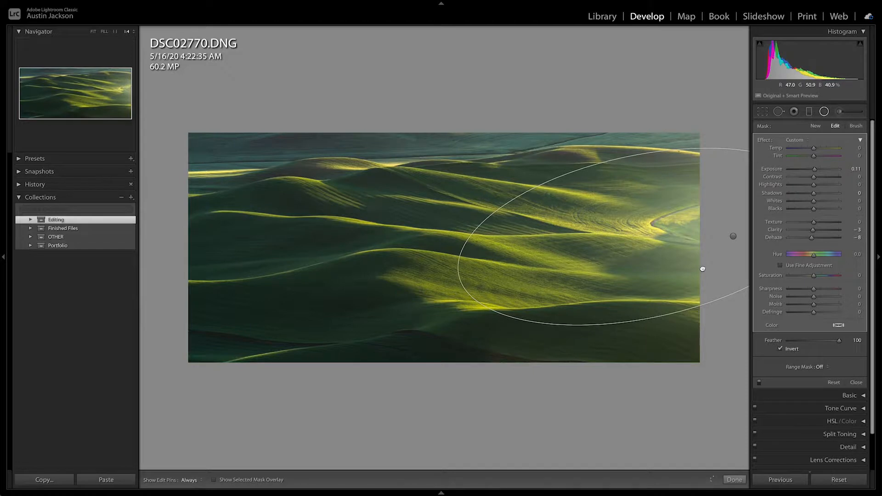
click(825, 111)
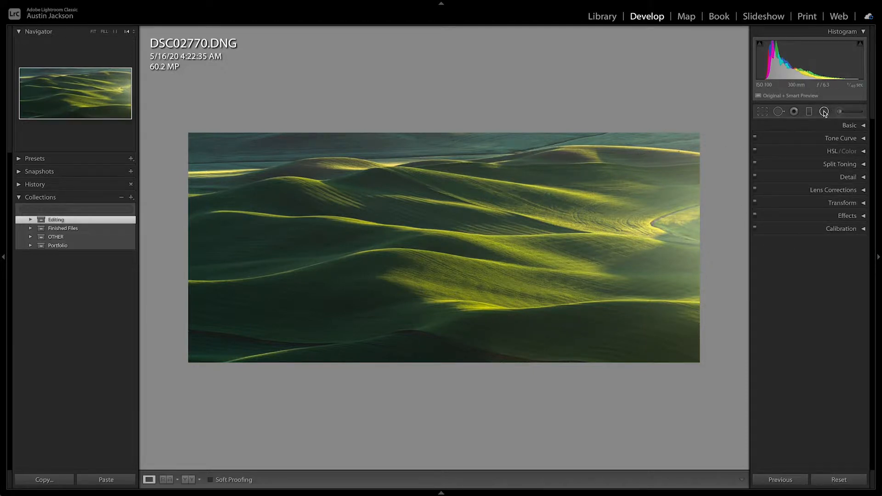
Reopen the radial filters and inspect the areas covered by the two existing masks
click(825, 113)
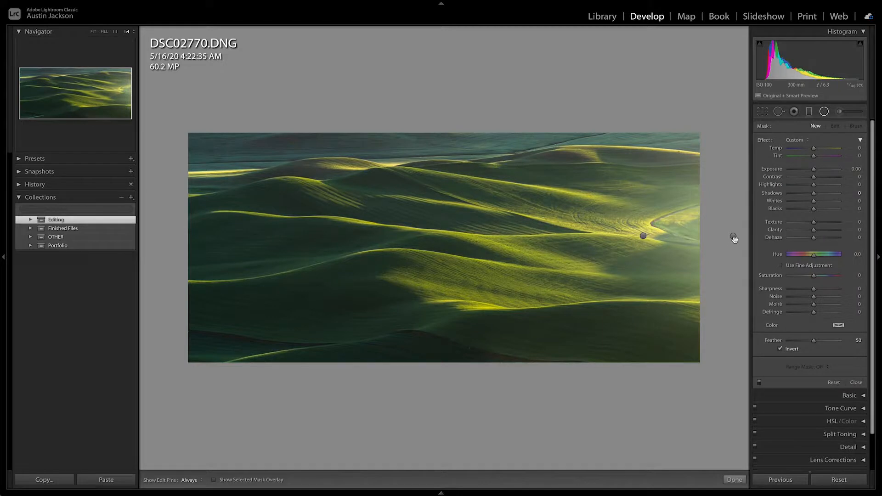
mouse_move(735, 239)
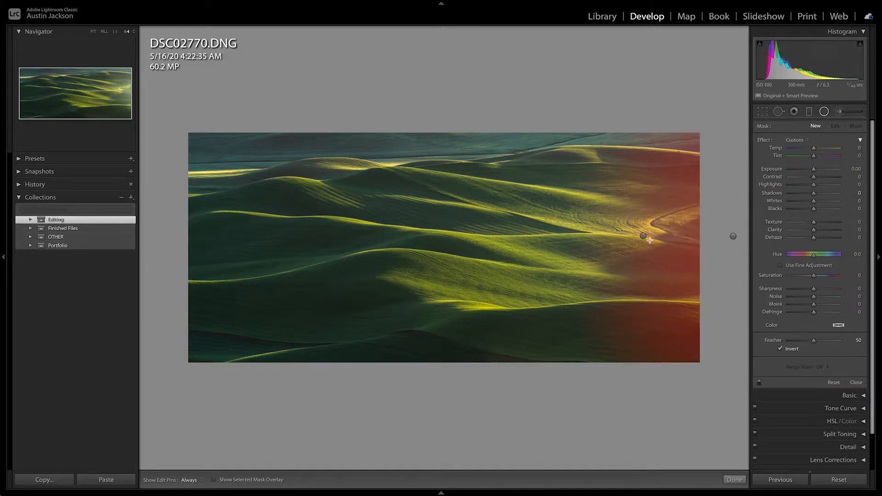
mouse_move(644, 236)
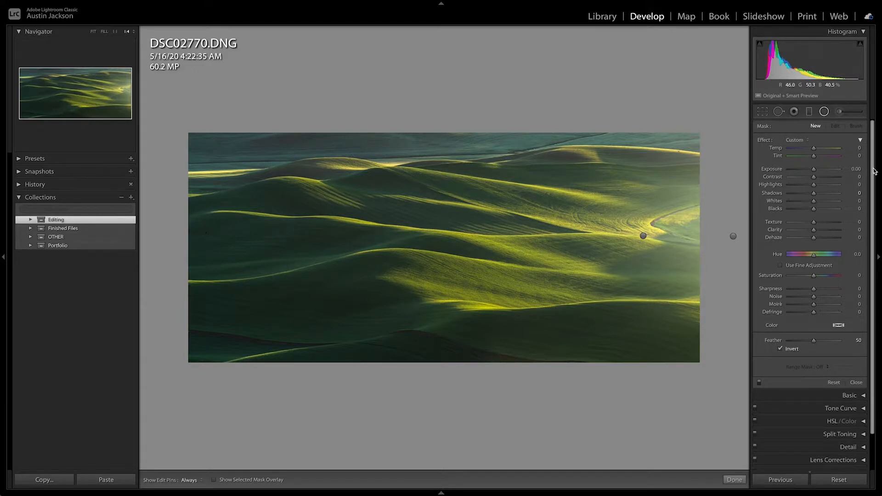
click(824, 114)
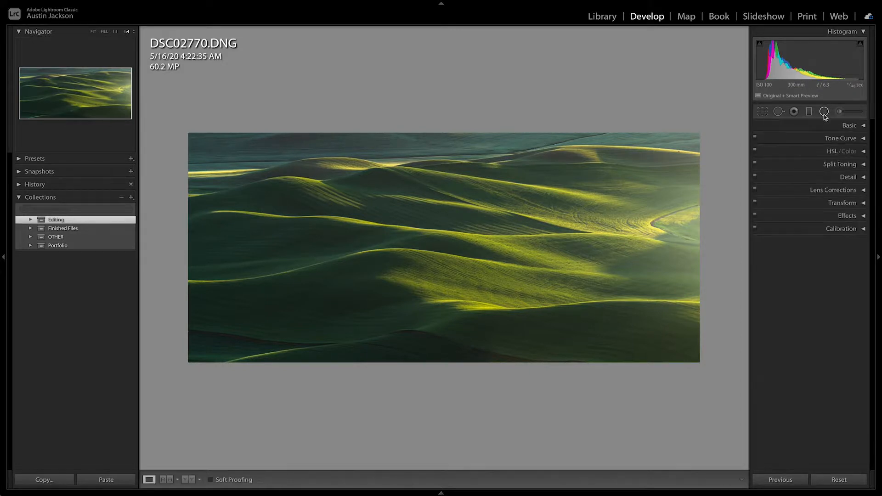
Draw a third radial filter as a wide ellipse spanning most of the photo, turn off Invert, and set exposure to -0.44
click(824, 112)
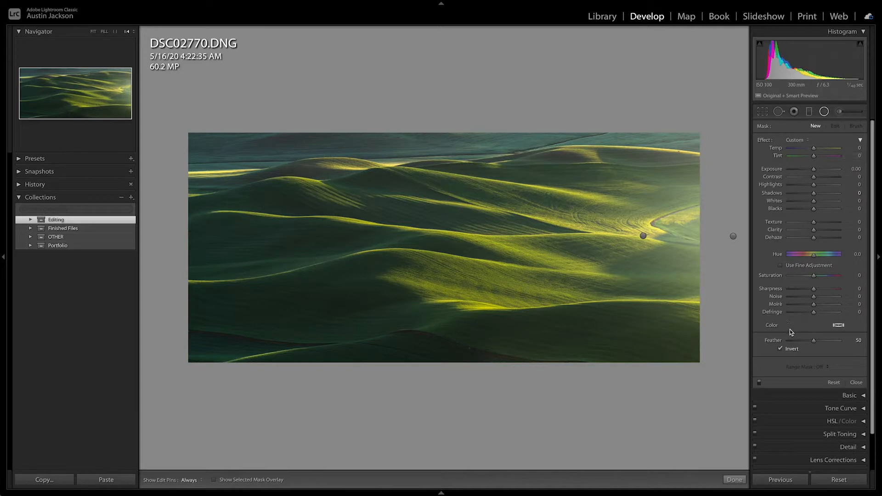
drag(436, 247, 672, 362)
drag(534, 303, 552, 304)
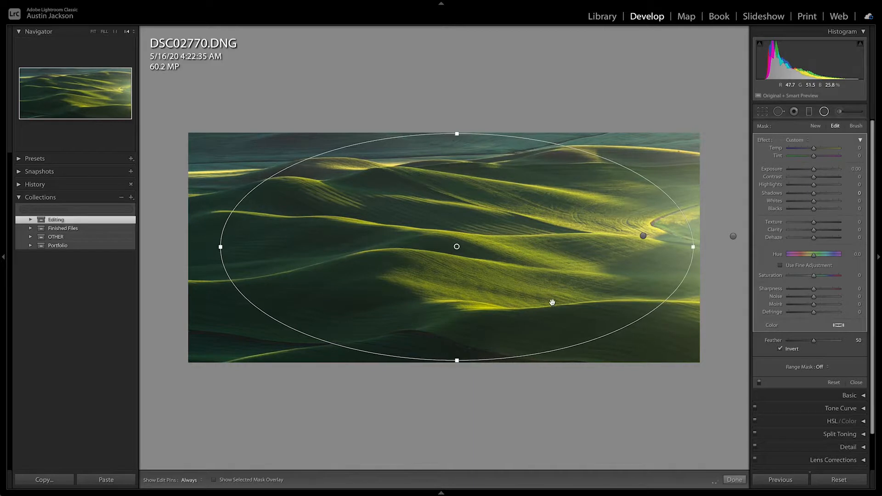
drag(694, 247, 735, 247)
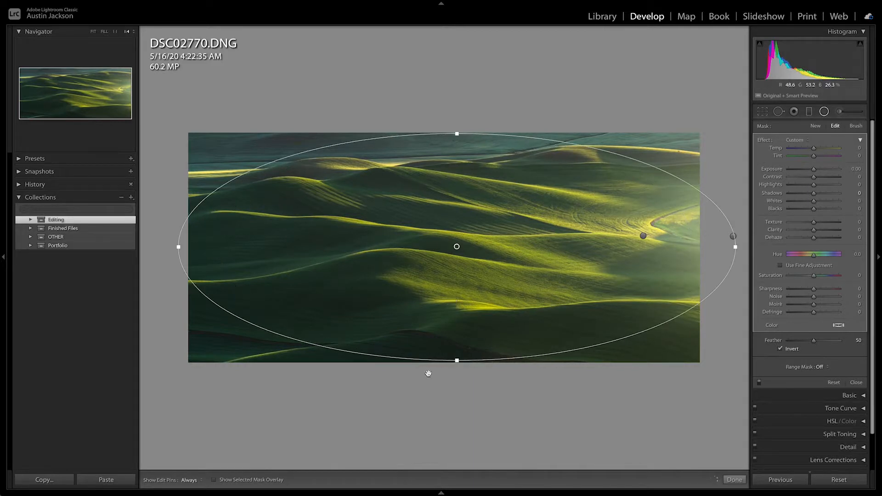
drag(456, 360, 457, 351)
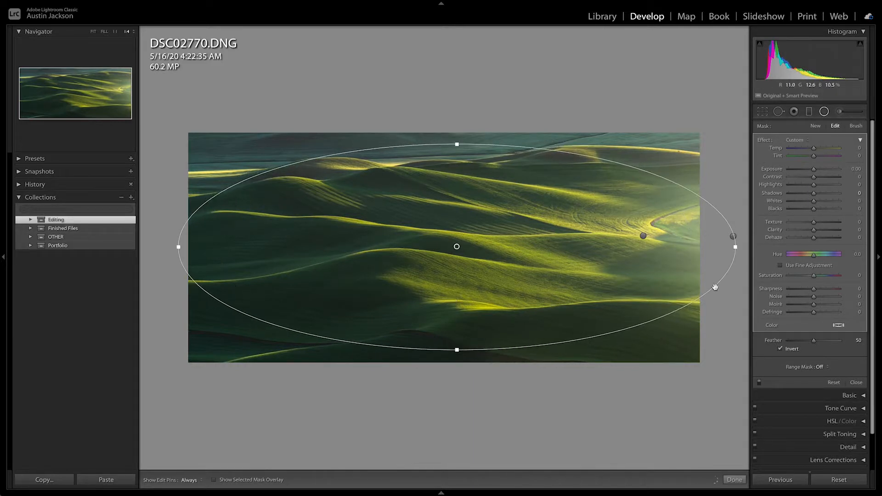
click(792, 351)
drag(814, 170, 812, 170)
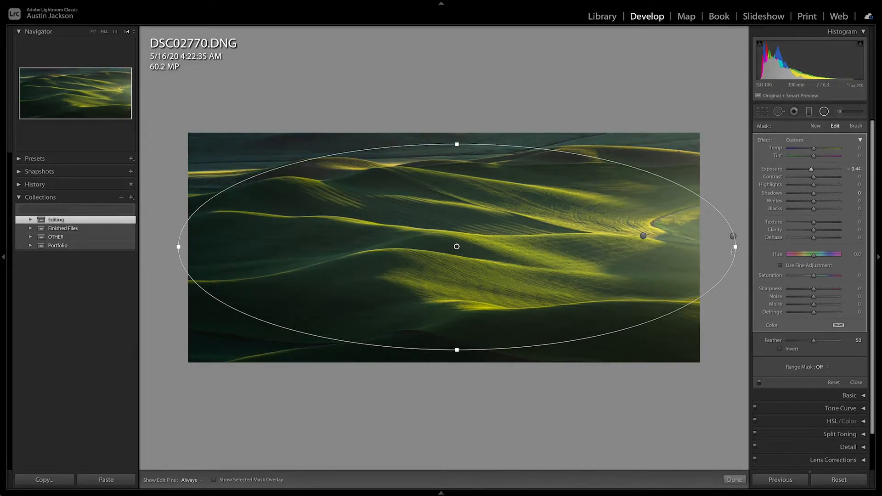
Enlarge the third radial filter's ellipse beyond the photo's top and shift it right so the left side and lower corners darken
drag(456, 143, 458, 136)
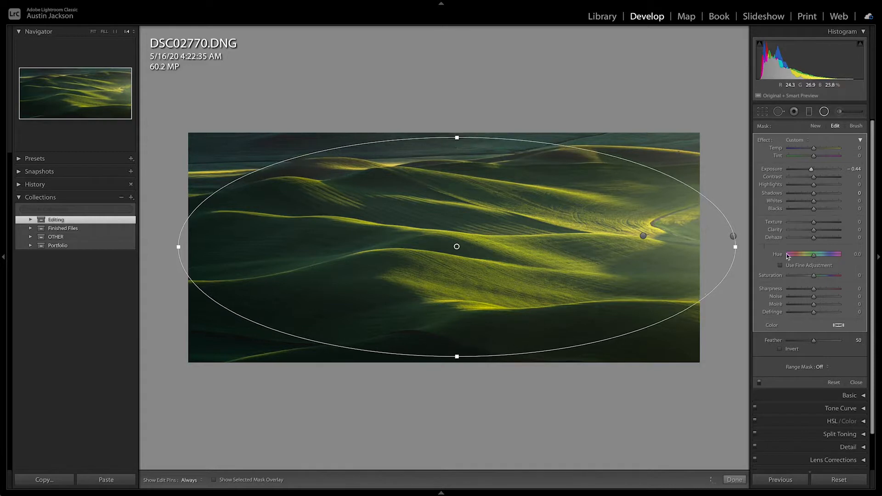
drag(738, 246, 747, 247)
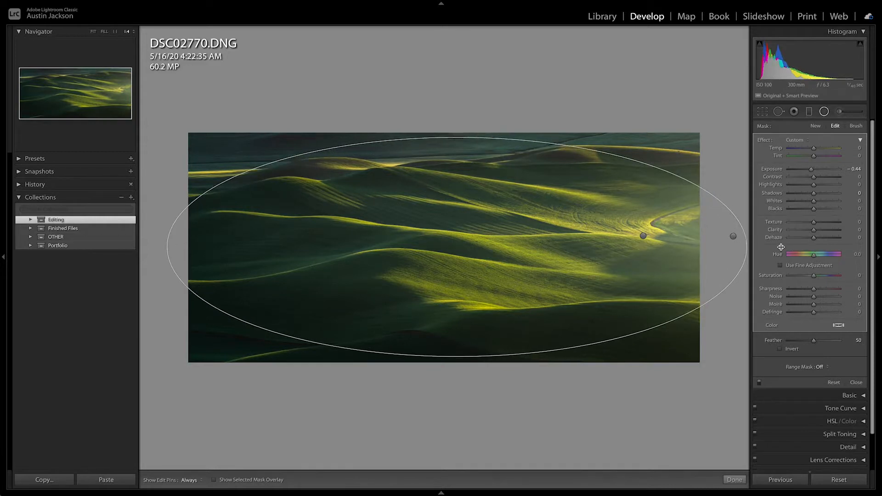
drag(615, 269, 677, 263)
drag(230, 241, 212, 240)
drag(518, 350, 518, 364)
drag(475, 315, 478, 311)
drag(213, 238, 179, 237)
drag(394, 278, 372, 295)
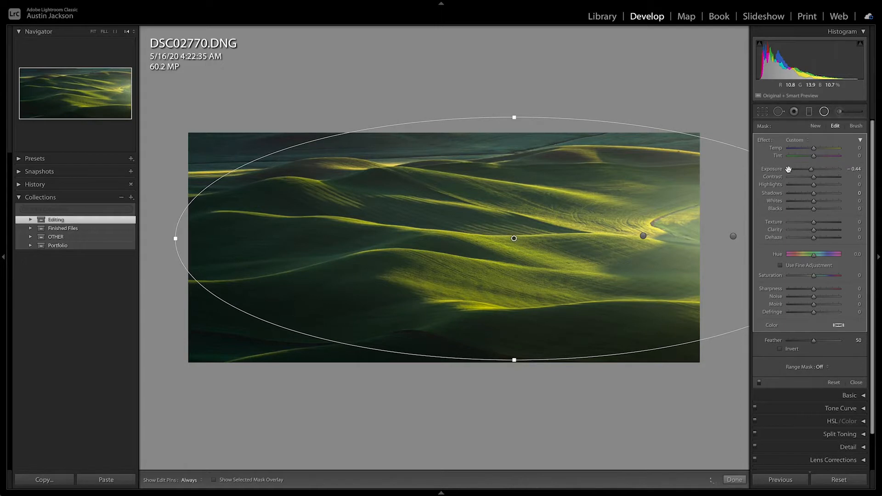
Compare the photo with and without the radial filters to judge the new edge darkening, and close the radial filter editing
click(760, 382)
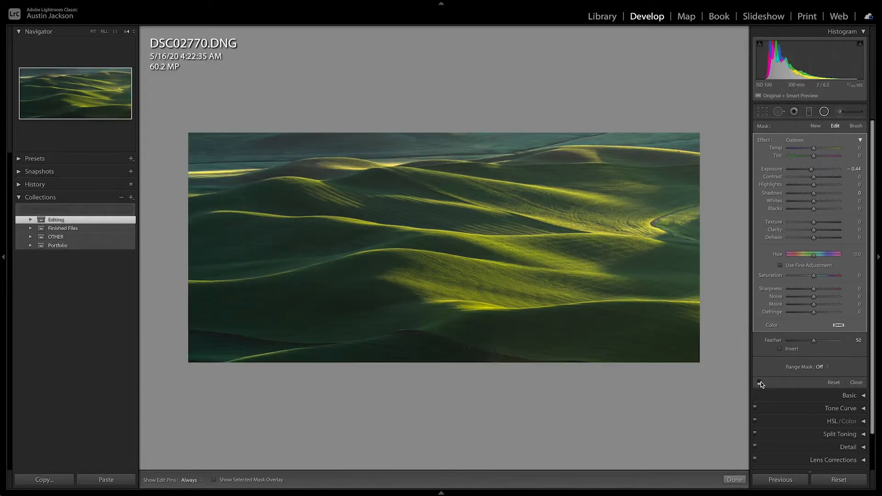
click(759, 382)
click(760, 382)
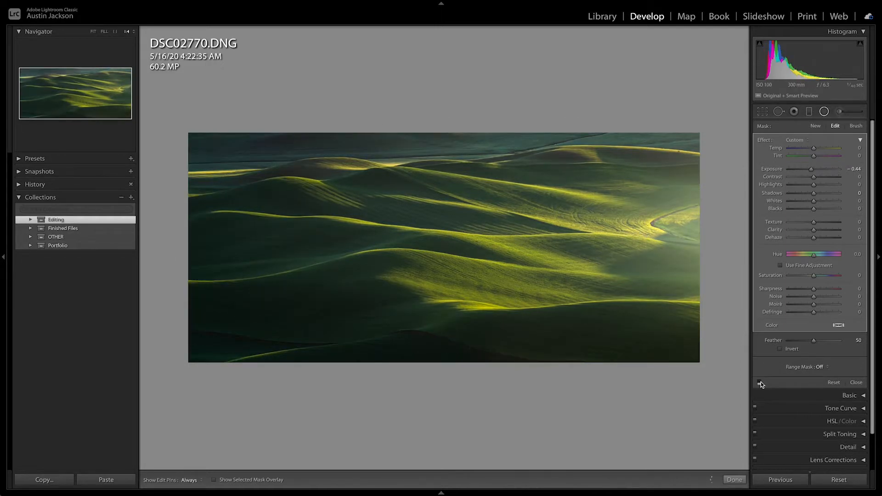
click(761, 382)
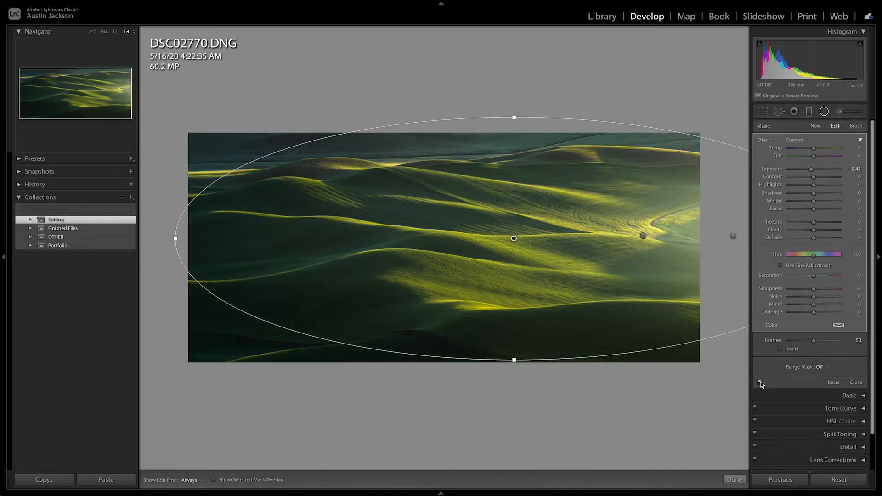
click(825, 111)
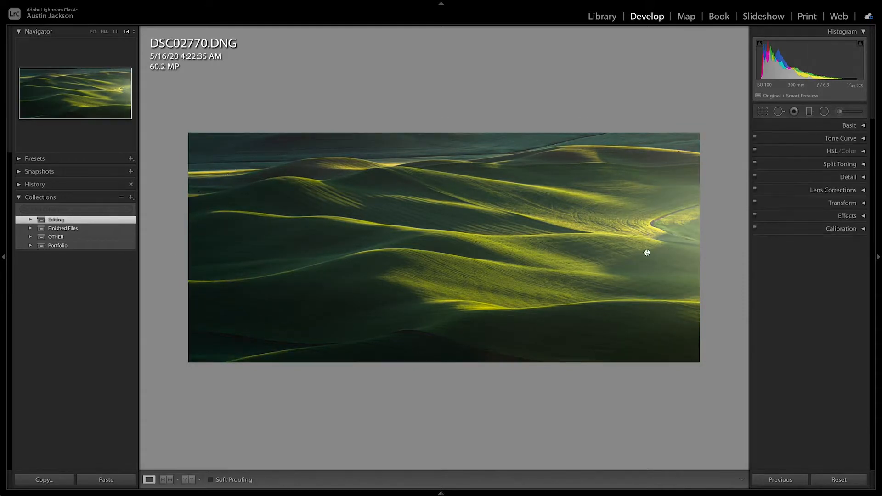
Reopen the radial filters, check the combined before-and-after effect of all three, and leave the tool
click(824, 113)
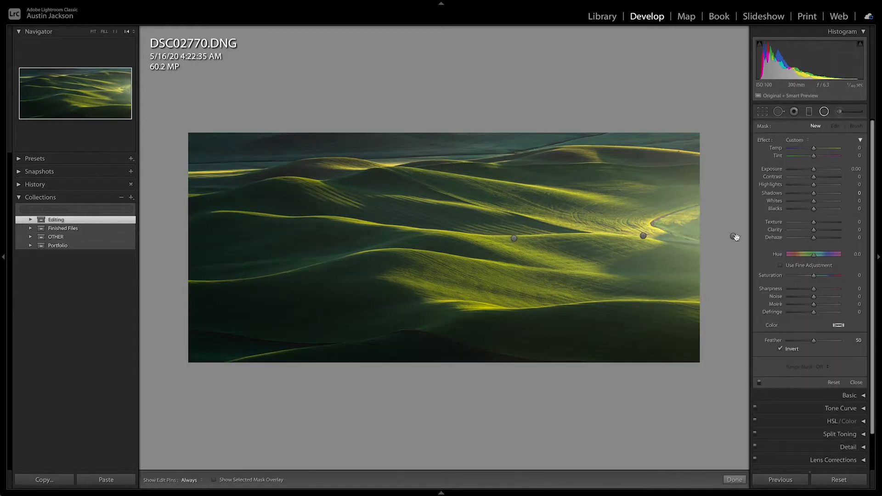
click(761, 383)
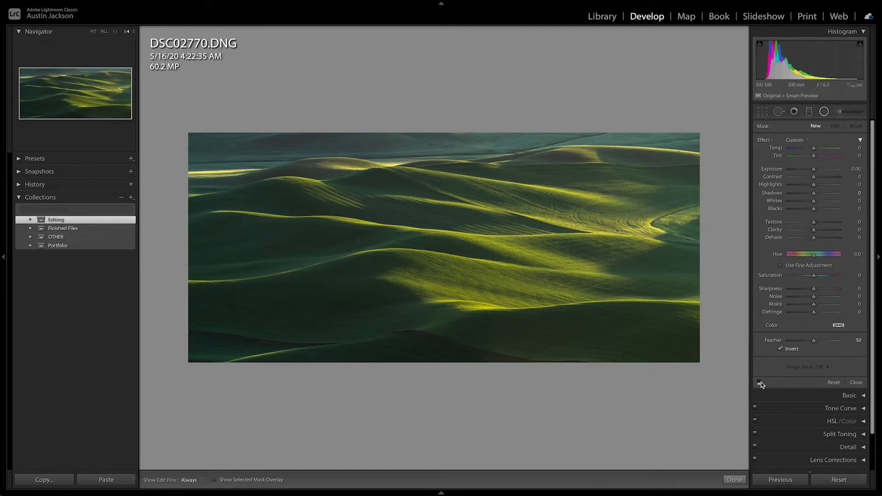
click(761, 383)
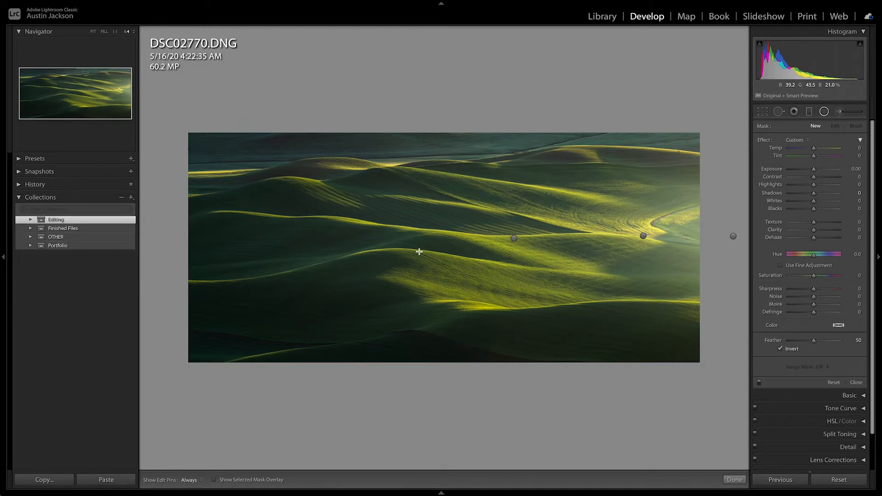
click(825, 114)
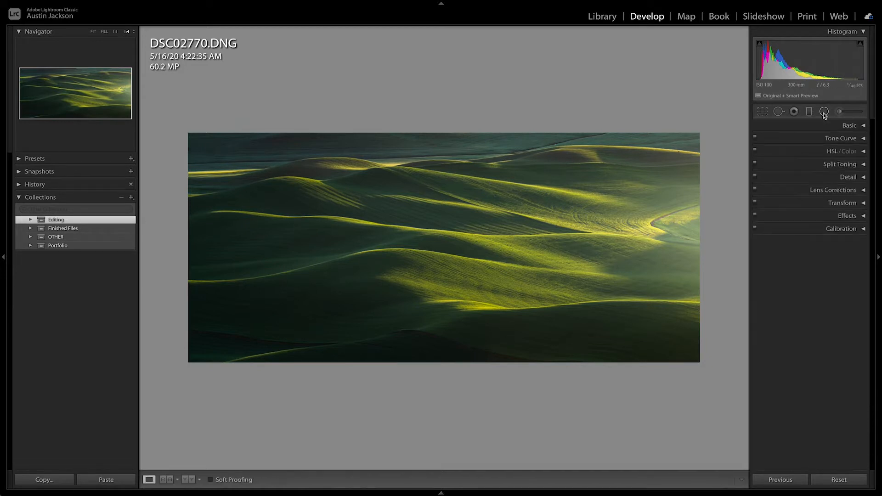